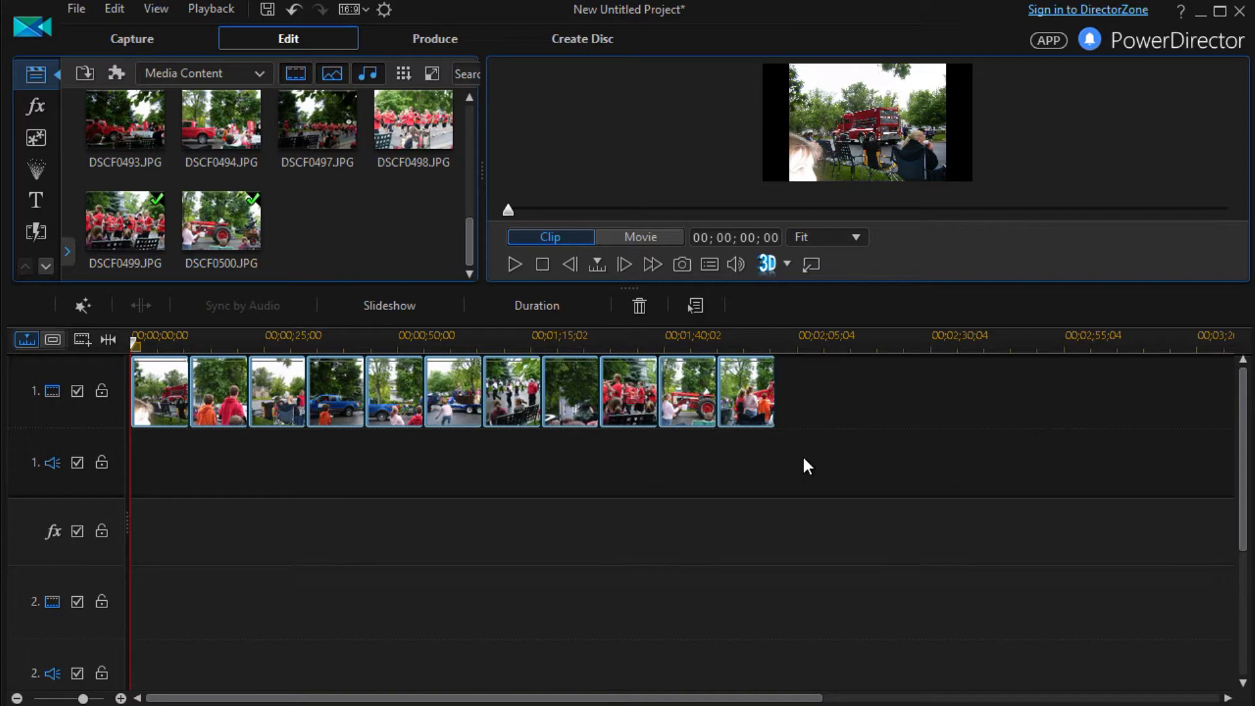
- Select all the timeline photos and create a Highlight-style slideshow from them
{"action": "left_click_drag", "start_coordinate": [803, 454], "coordinate": [157, 383]}
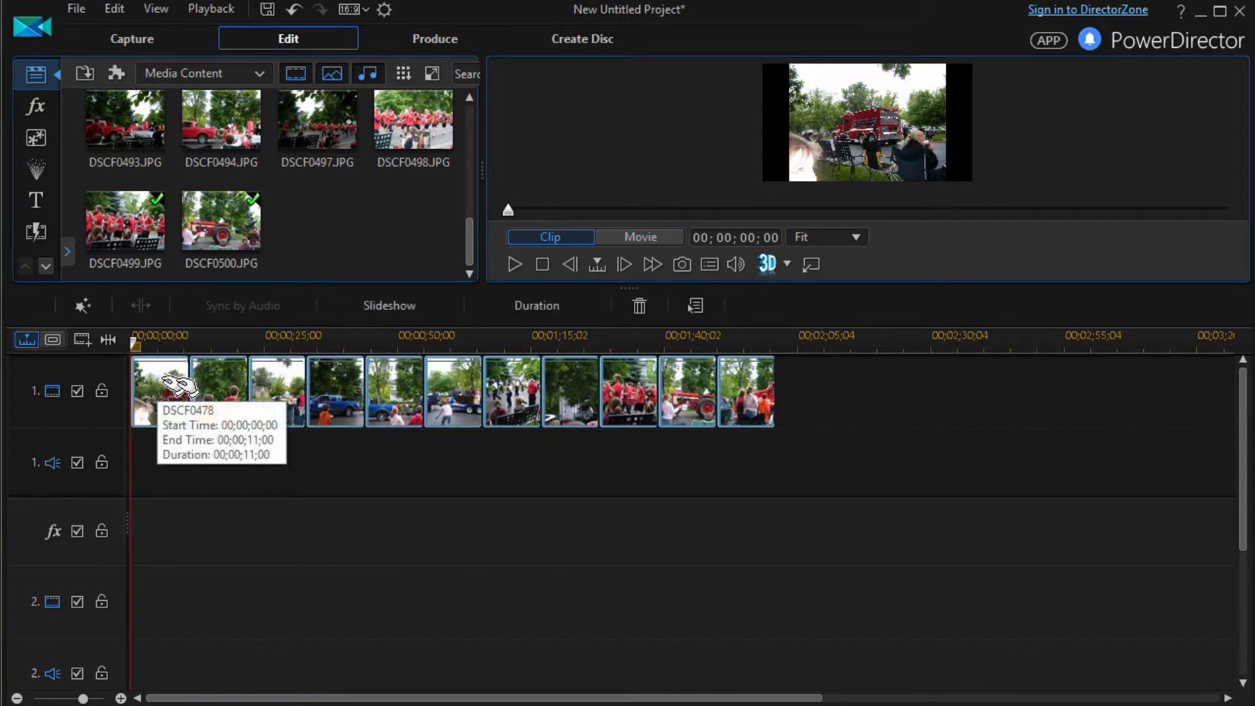
{"action": "left_click", "coordinate": [445, 304]}
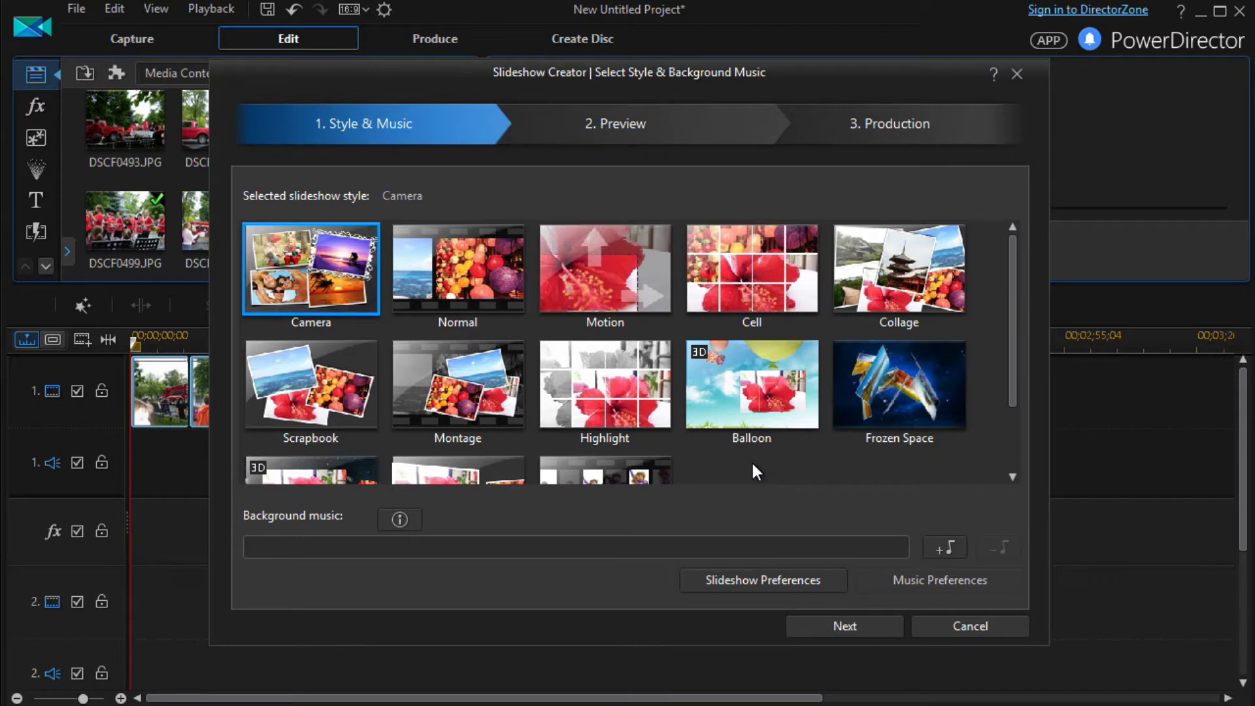
{"action": "left_click", "coordinate": [599, 367]}
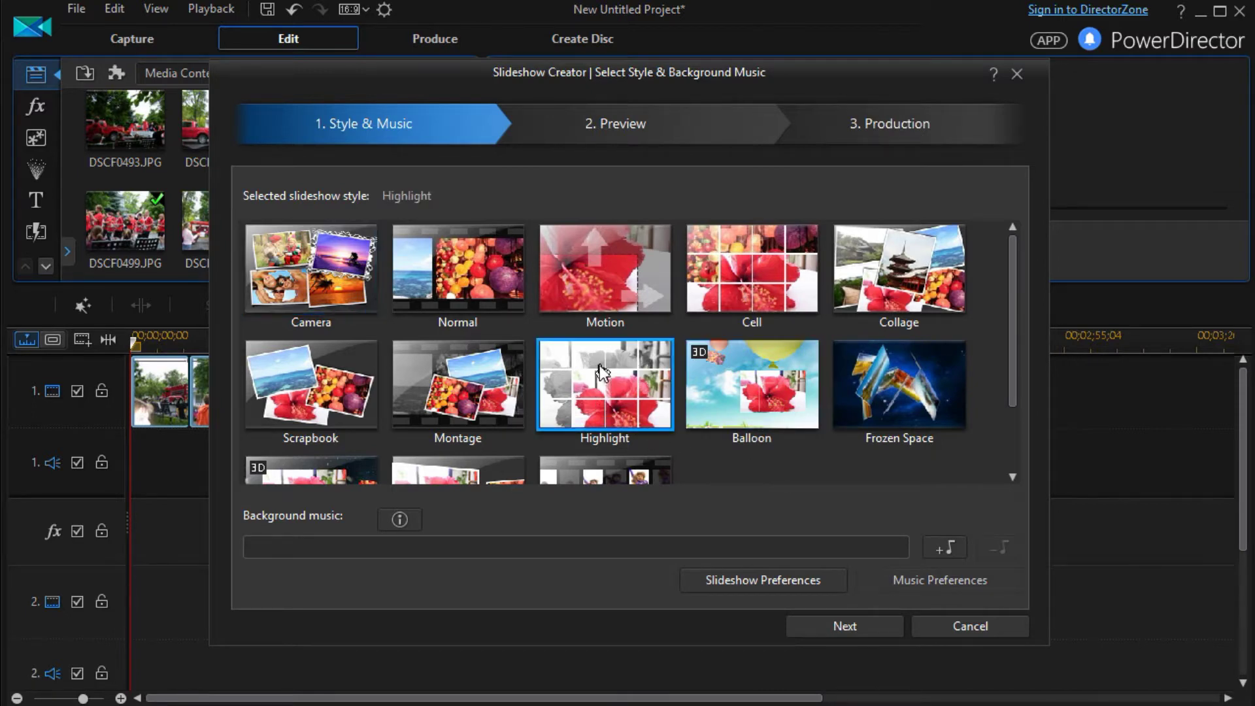
{"action": "double_click", "coordinate": [599, 367]}
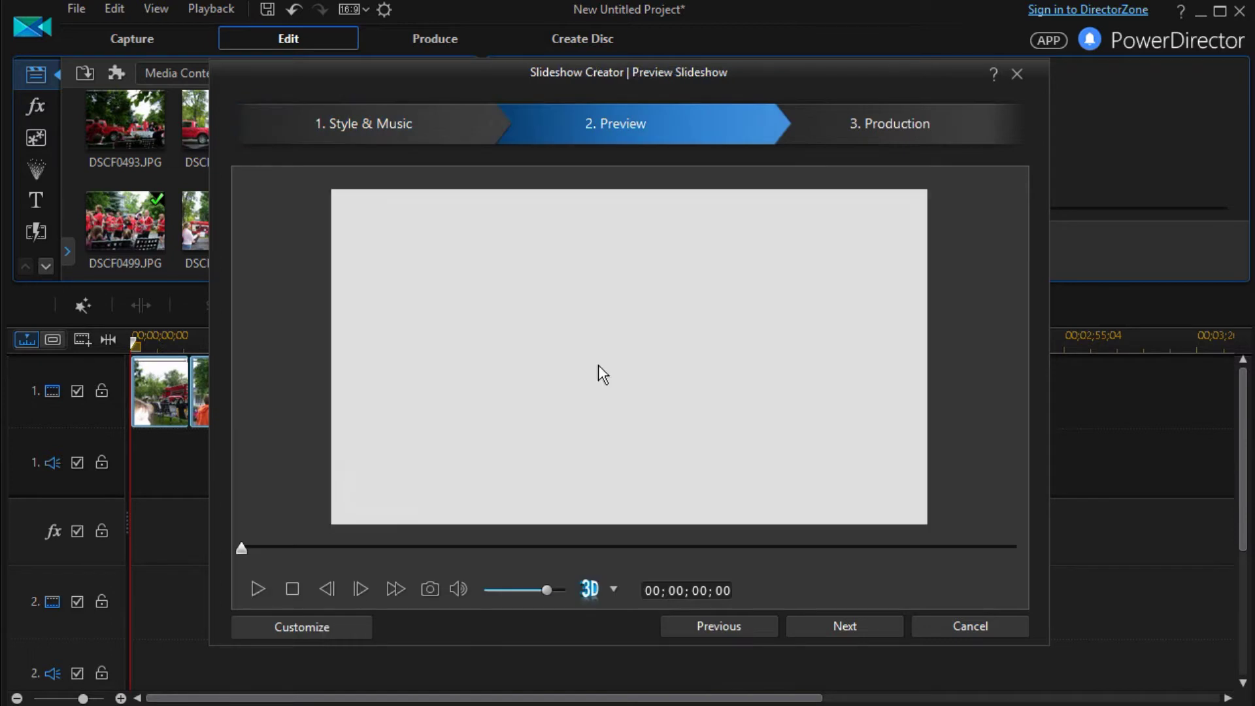
- Play the Highlight slideshow preview, pause it around 00;00;24, and go to Customize
{"action": "left_click", "coordinate": [258, 587]}
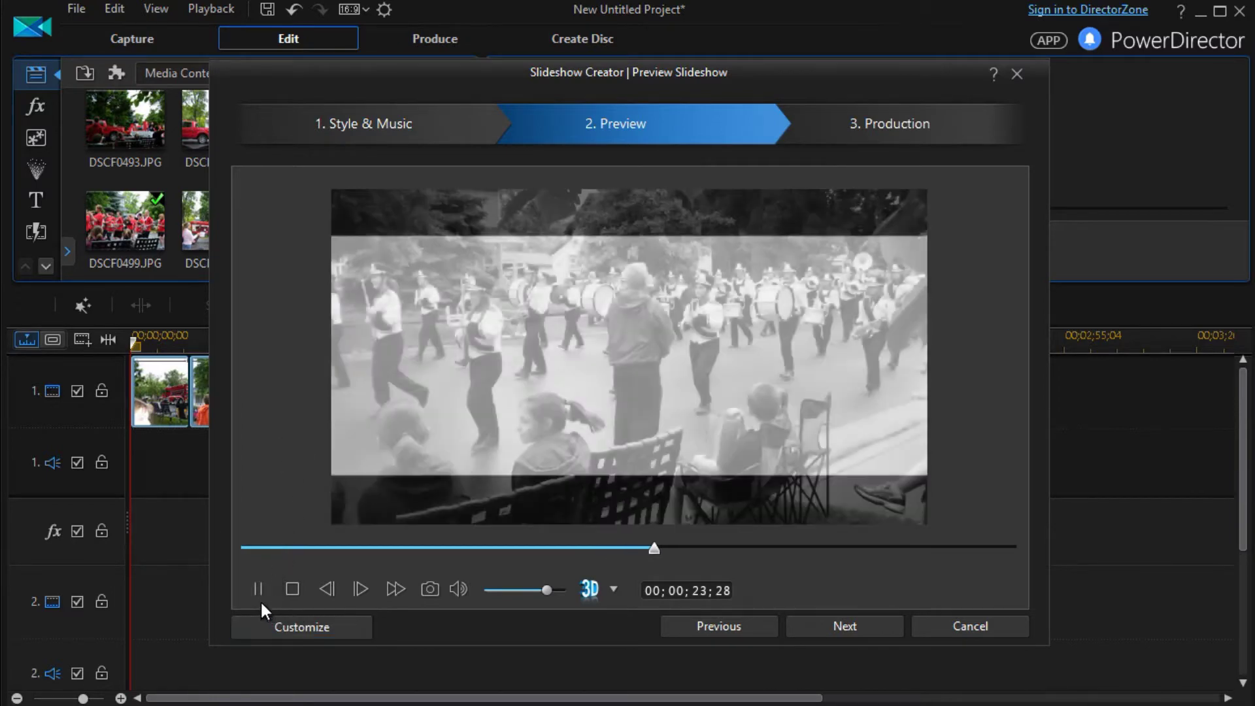
{"action": "left_click", "coordinate": [255, 591]}
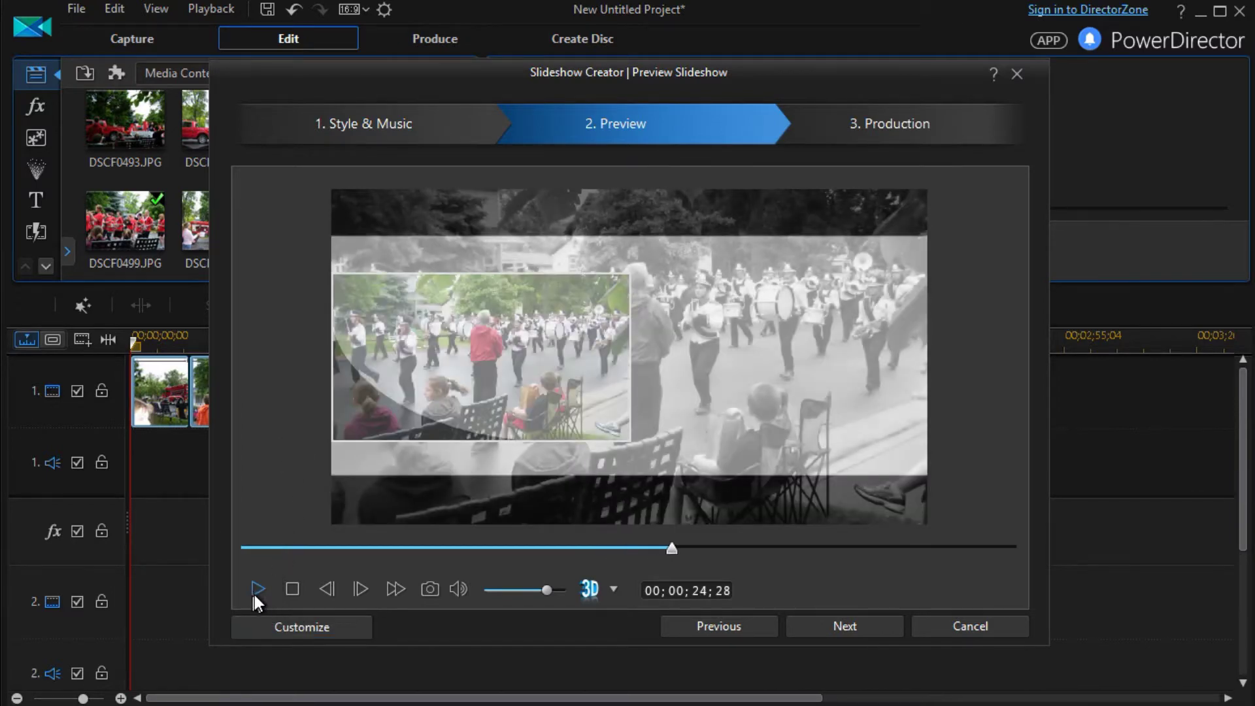
{"action": "left_click", "coordinate": [308, 628]}
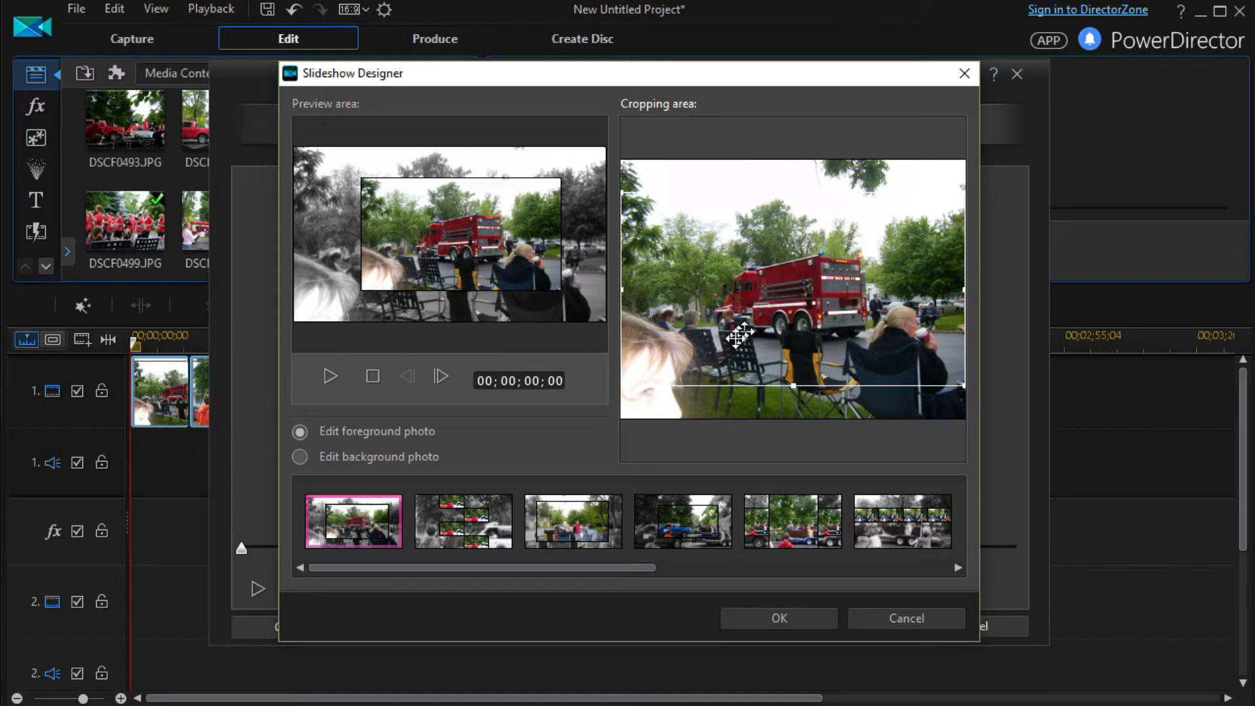
- Crop the first slide's photo onto the fire truck and the second's onto the boy in red
{"action": "left_click_drag", "start_coordinate": [623, 386], "coordinate": [791, 285]}
{"action": "left_click_drag", "start_coordinate": [890, 227], "coordinate": [808, 285]}
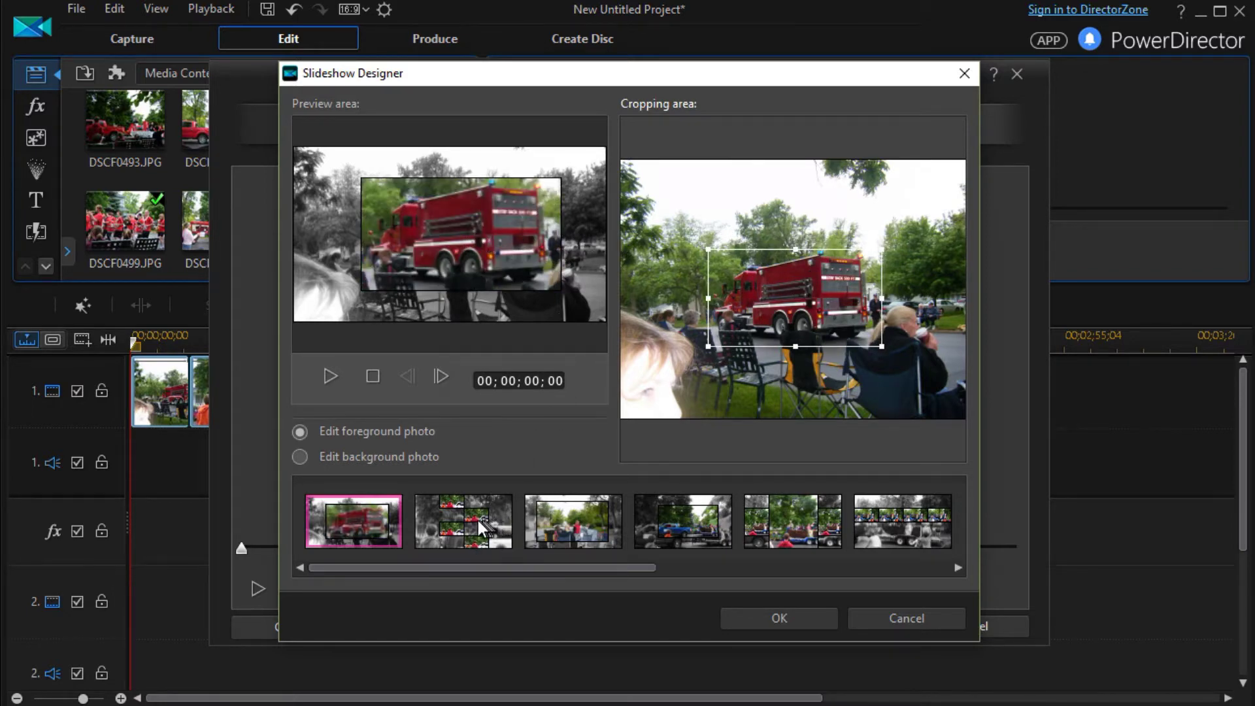
{"action": "left_click", "coordinate": [477, 521]}
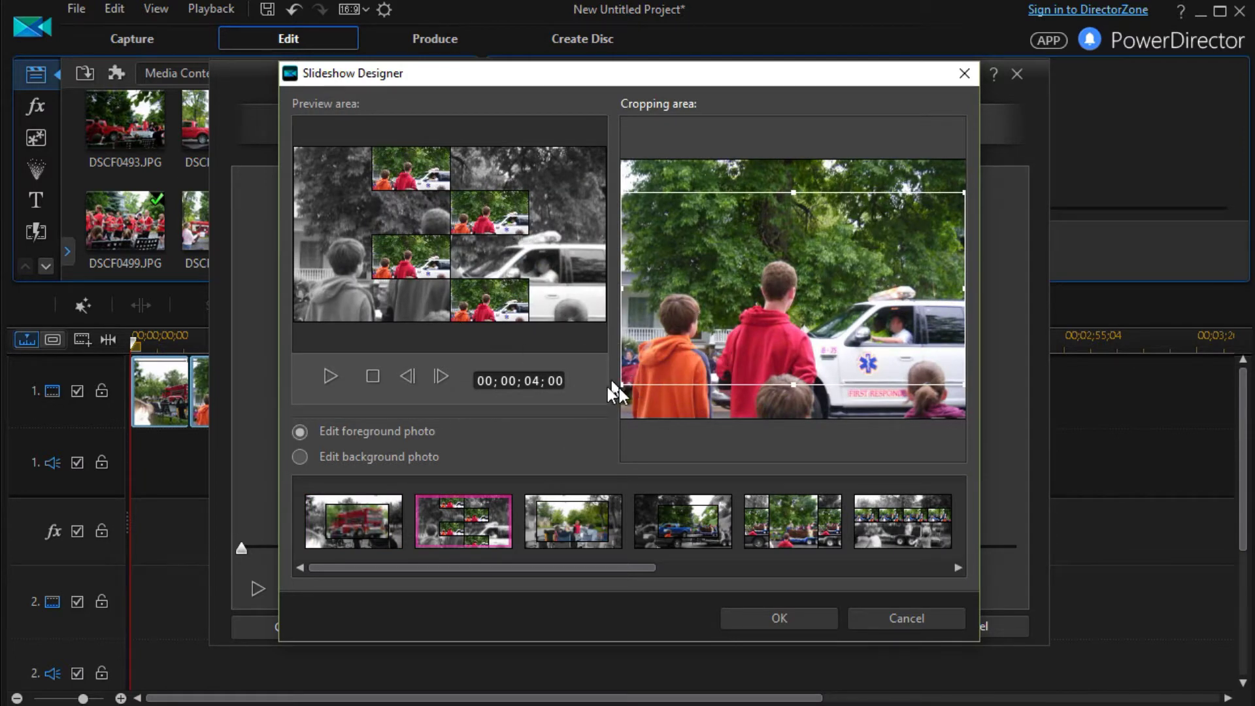
{"action": "left_click_drag", "start_coordinate": [618, 386], "coordinate": [796, 287]}
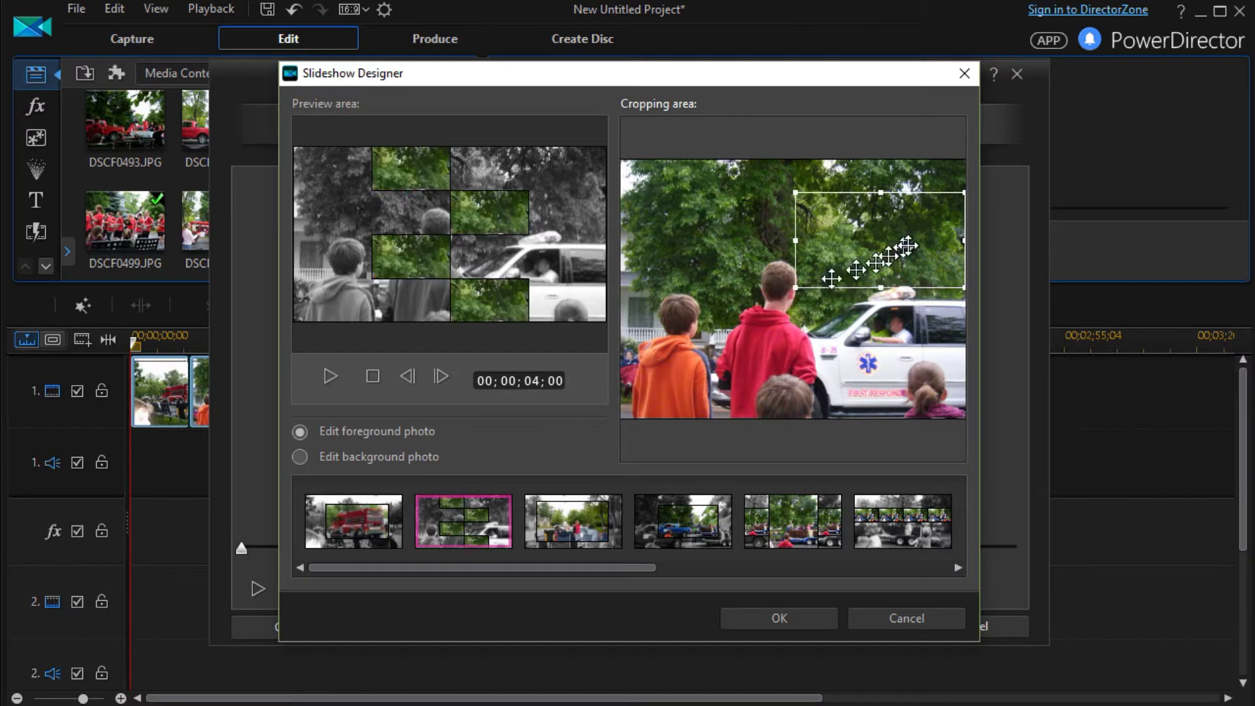
{"action": "left_click_drag", "start_coordinate": [940, 233], "coordinate": [788, 288]}
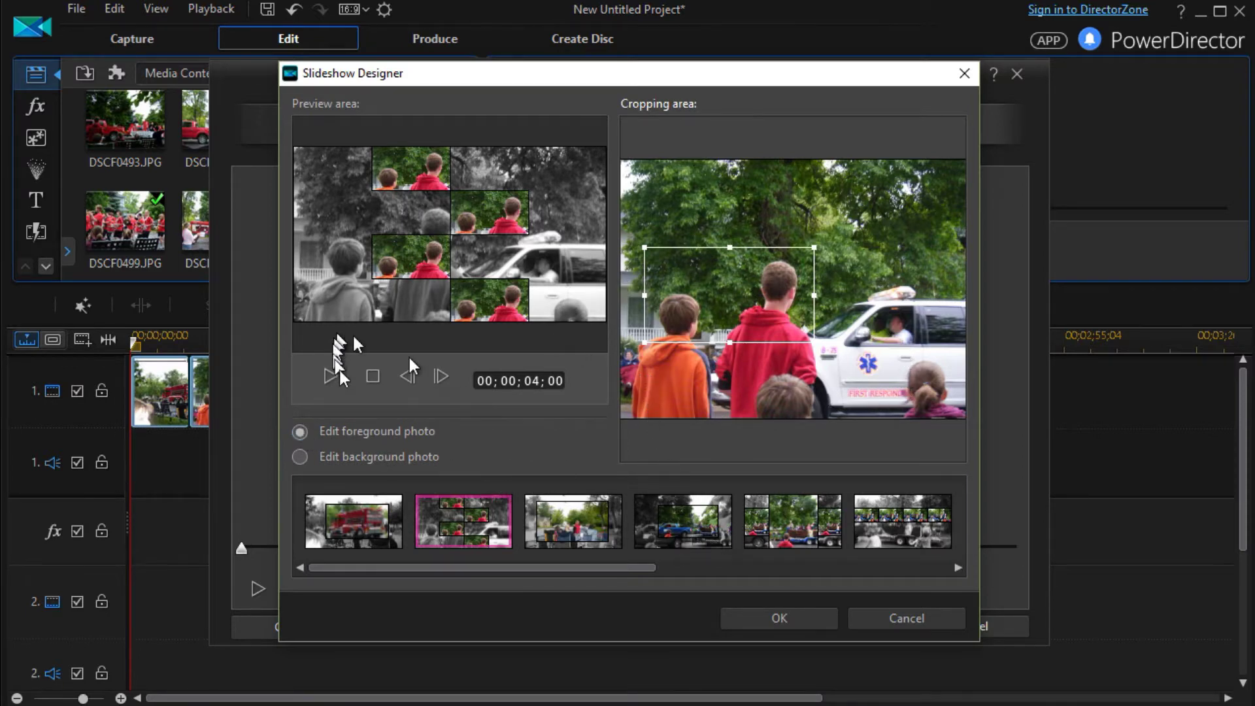
{"action": "left_click", "coordinate": [300, 456]}
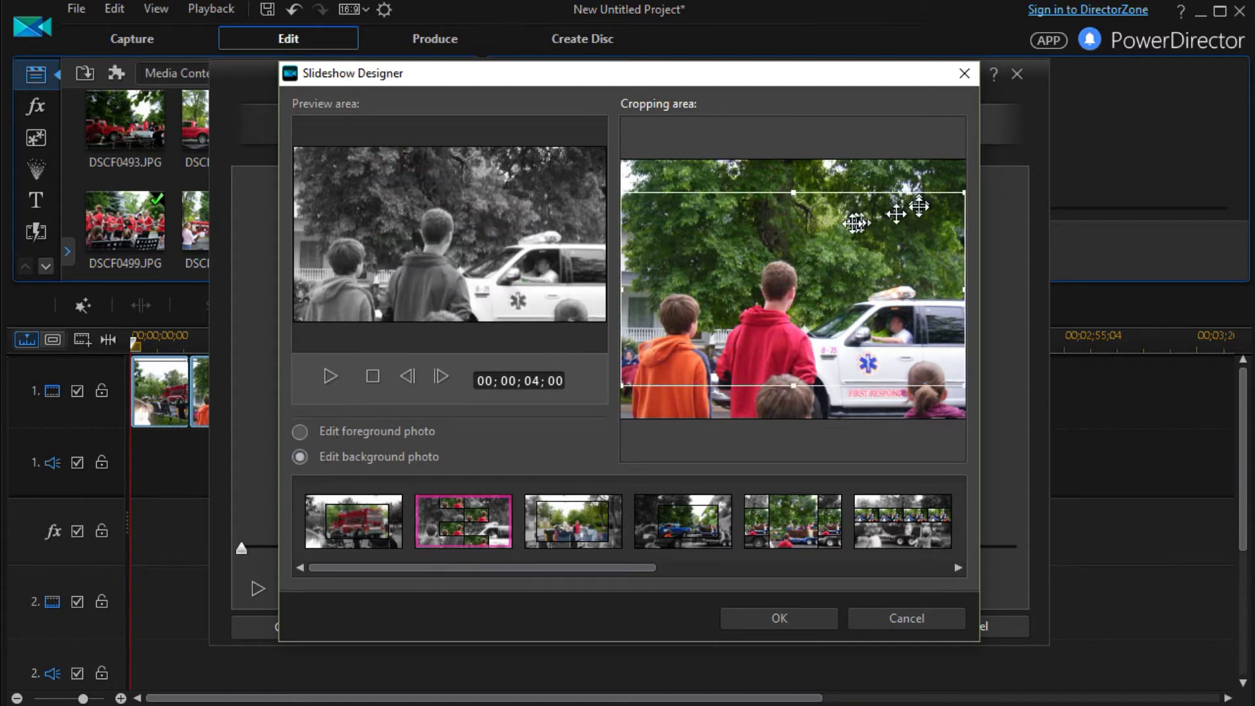
- Shrink the second slide's background crop and center it on the white ambulance
{"action": "left_click_drag", "start_coordinate": [965, 193], "coordinate": [773, 303]}
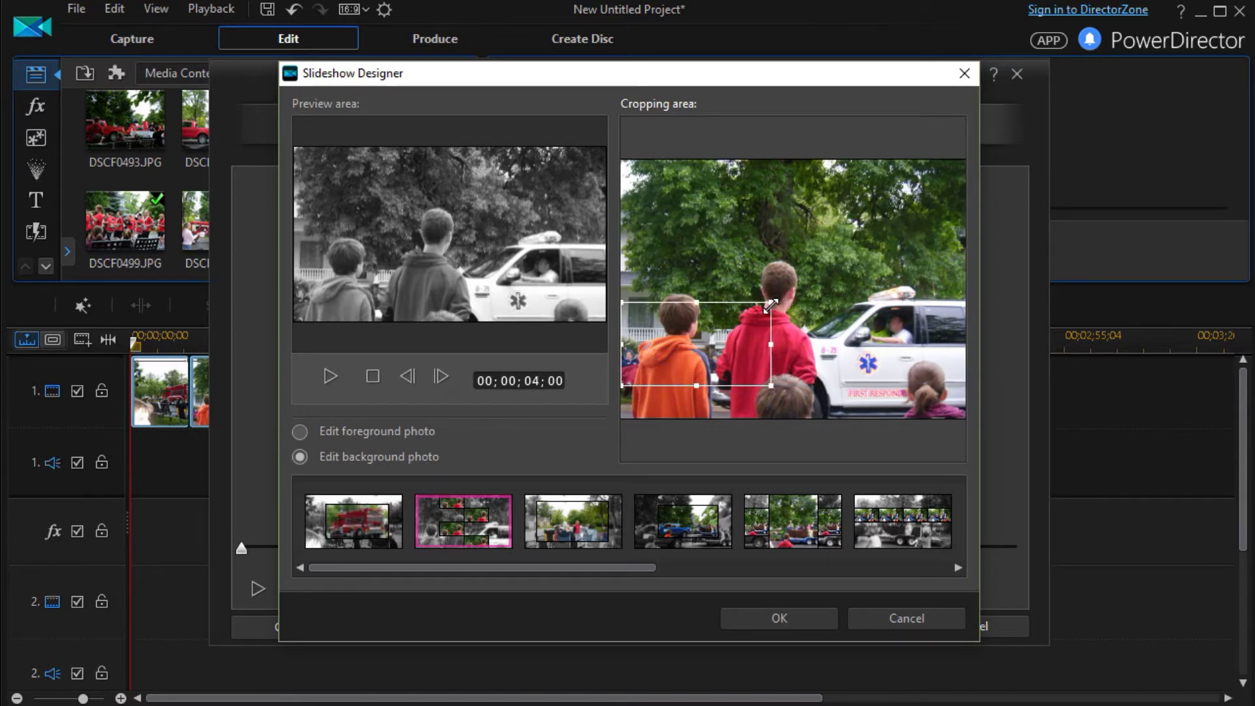
{"action": "left_click_drag", "start_coordinate": [673, 358], "coordinate": [865, 332]}
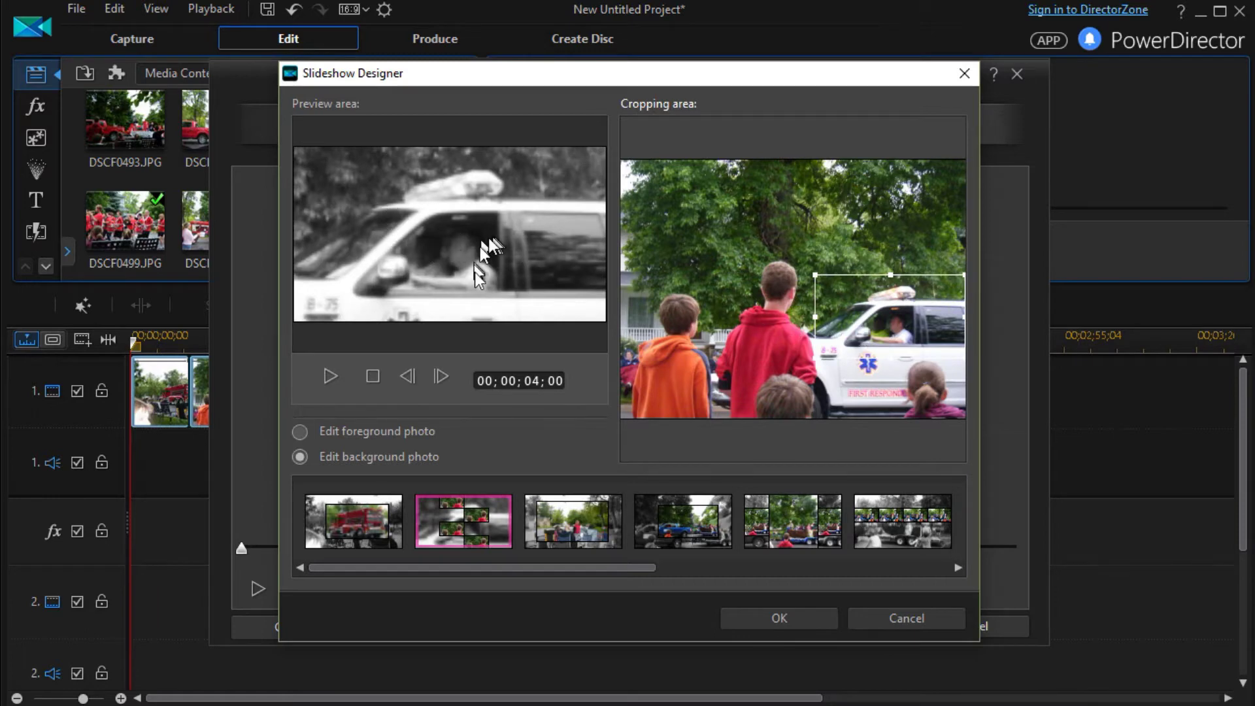
{"action": "left_click", "coordinate": [299, 433]}
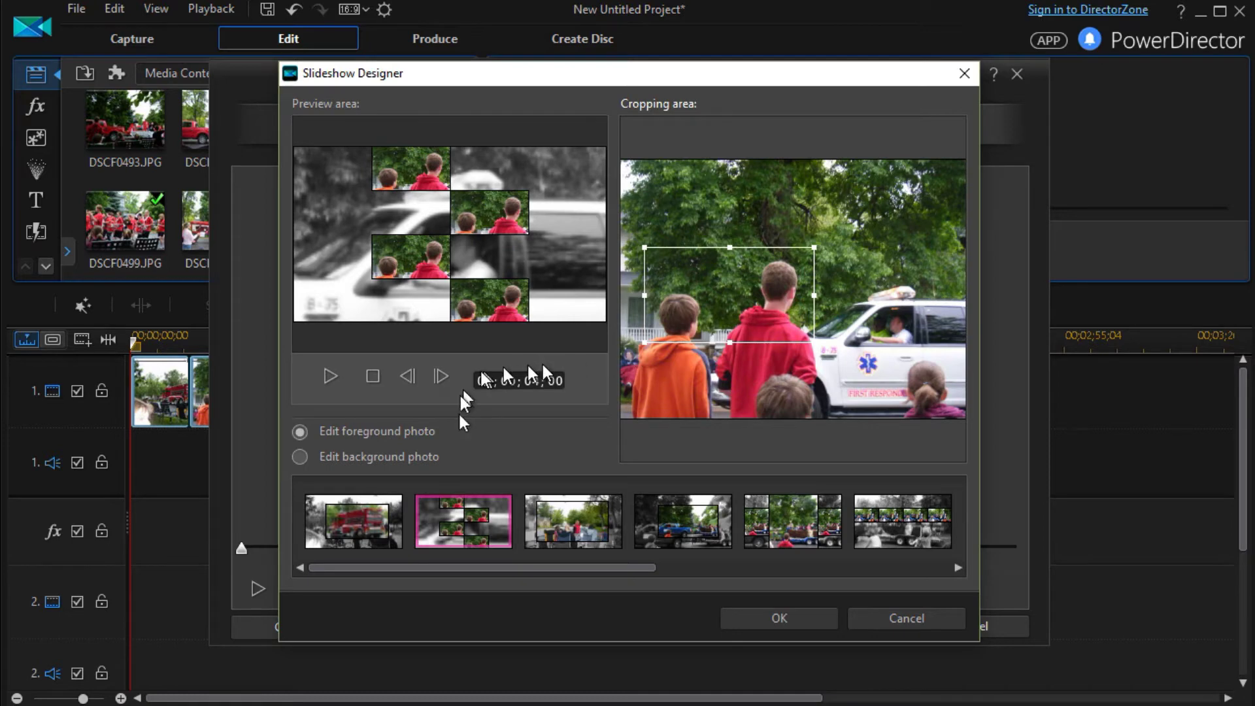
- Crop the third slide's photo over the people in chairs
{"action": "left_click", "coordinate": [576, 516]}
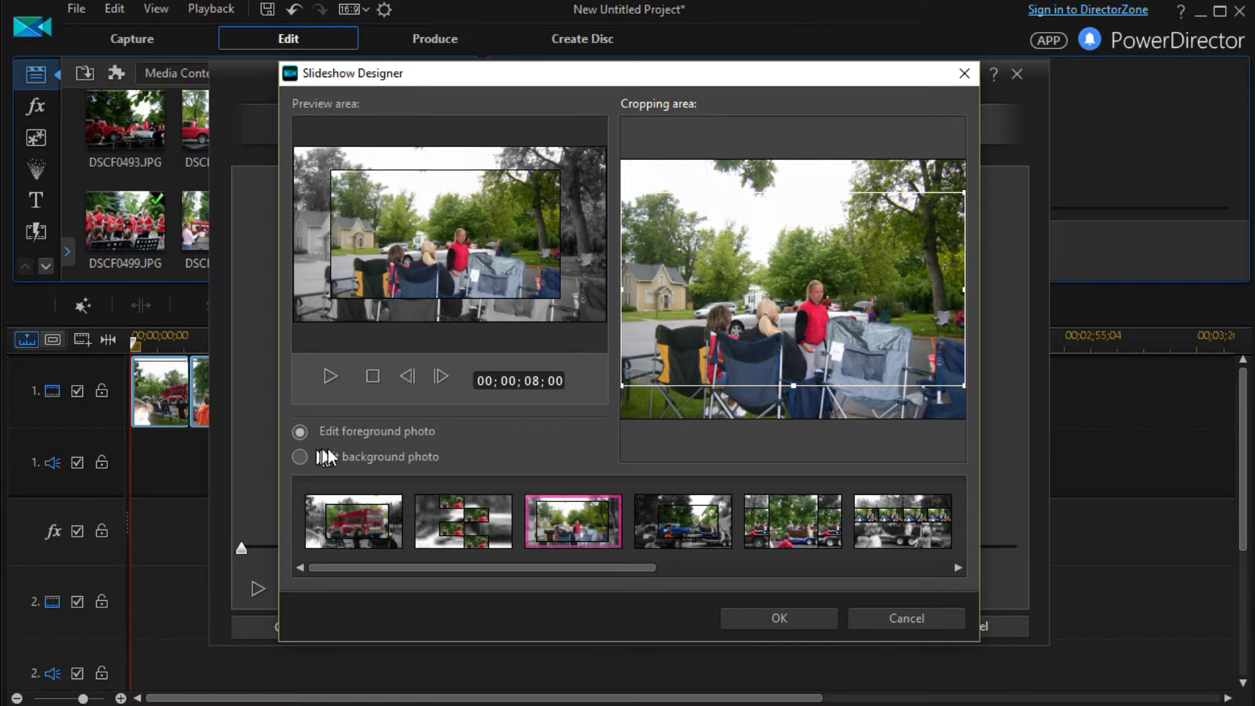
{"action": "left_click_drag", "start_coordinate": [621, 384], "coordinate": [779, 301]}
{"action": "left_click_drag", "start_coordinate": [918, 222], "coordinate": [812, 302]}
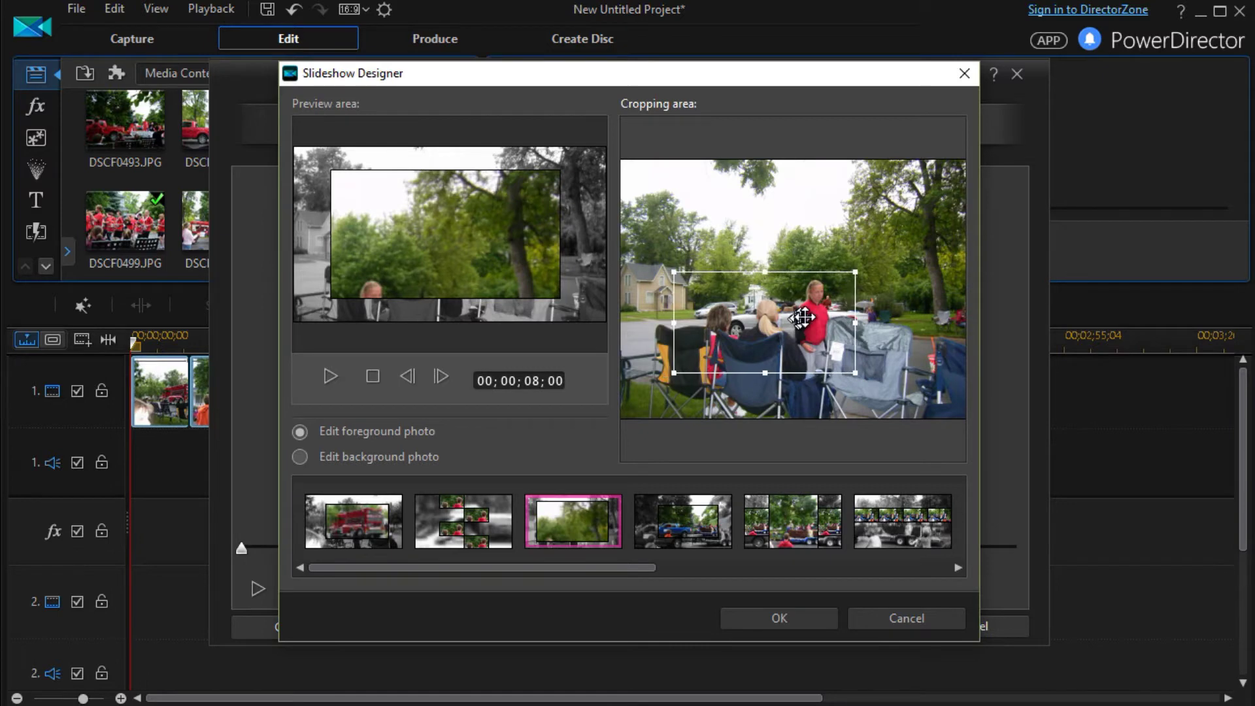
- Trim the fifth slide's crop from the left and nudge it slightly lower
{"action": "left_click", "coordinate": [786, 515]}
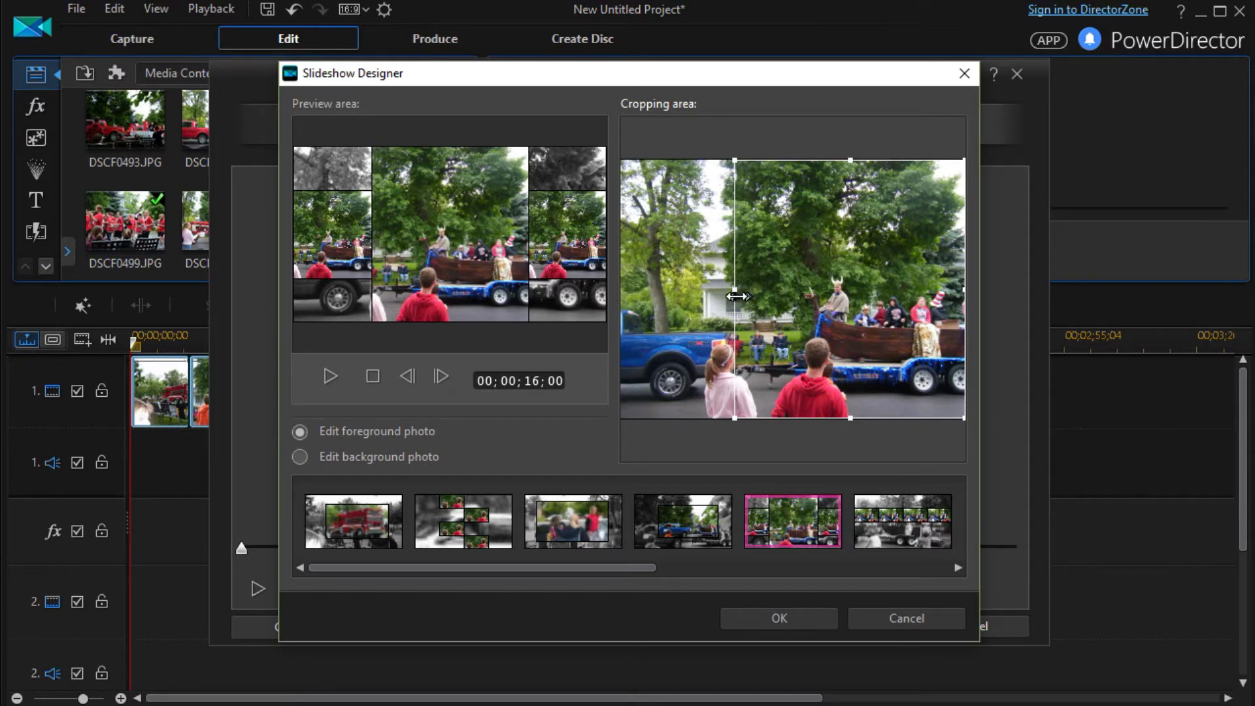
{"action": "left_click_drag", "start_coordinate": [736, 289], "coordinate": [795, 284]}
{"action": "left_click_drag", "start_coordinate": [917, 281], "coordinate": [917, 290]}
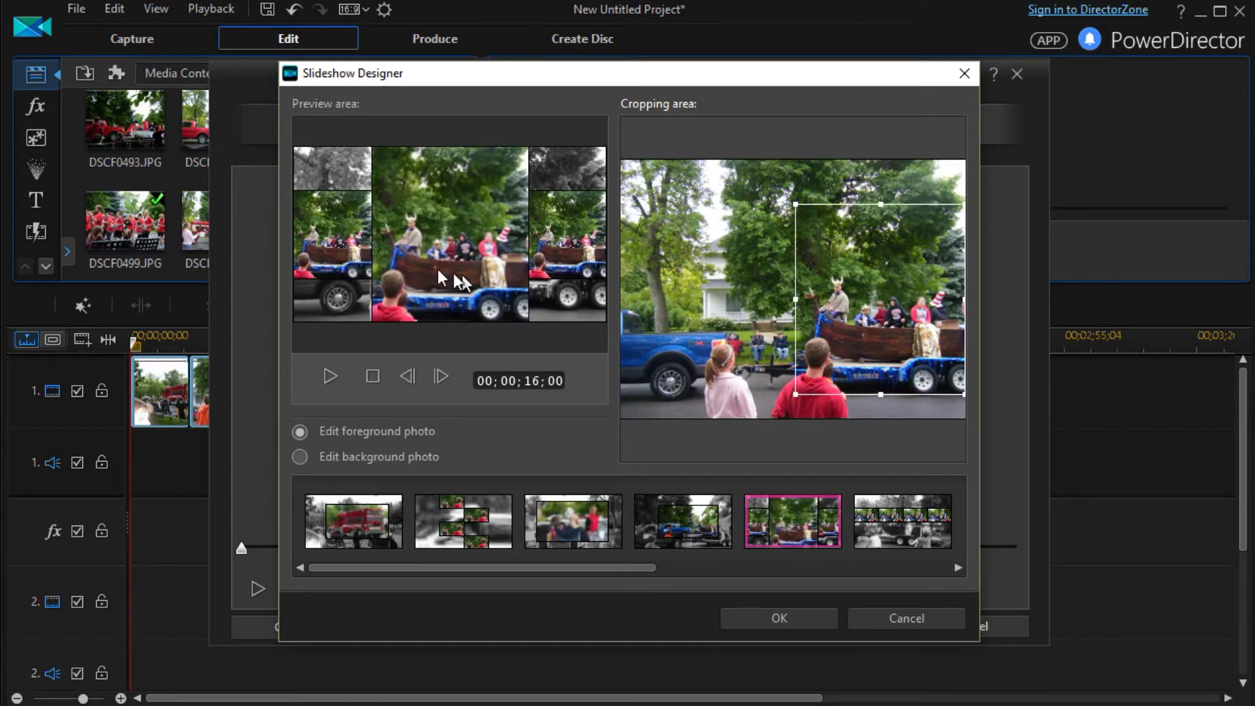
- Shrink the sixth slide's background crop toward the lower right, then cancel the designer
{"action": "left_click", "coordinate": [922, 527]}
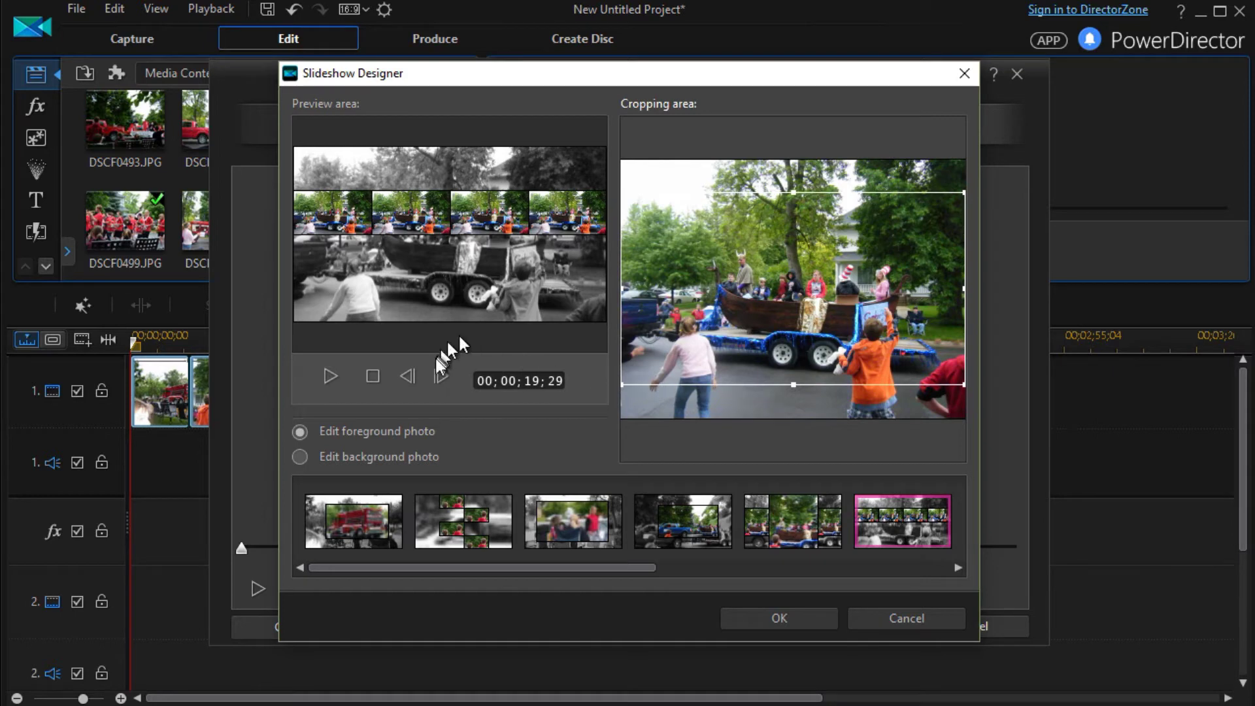
{"action": "left_click", "coordinate": [302, 457]}
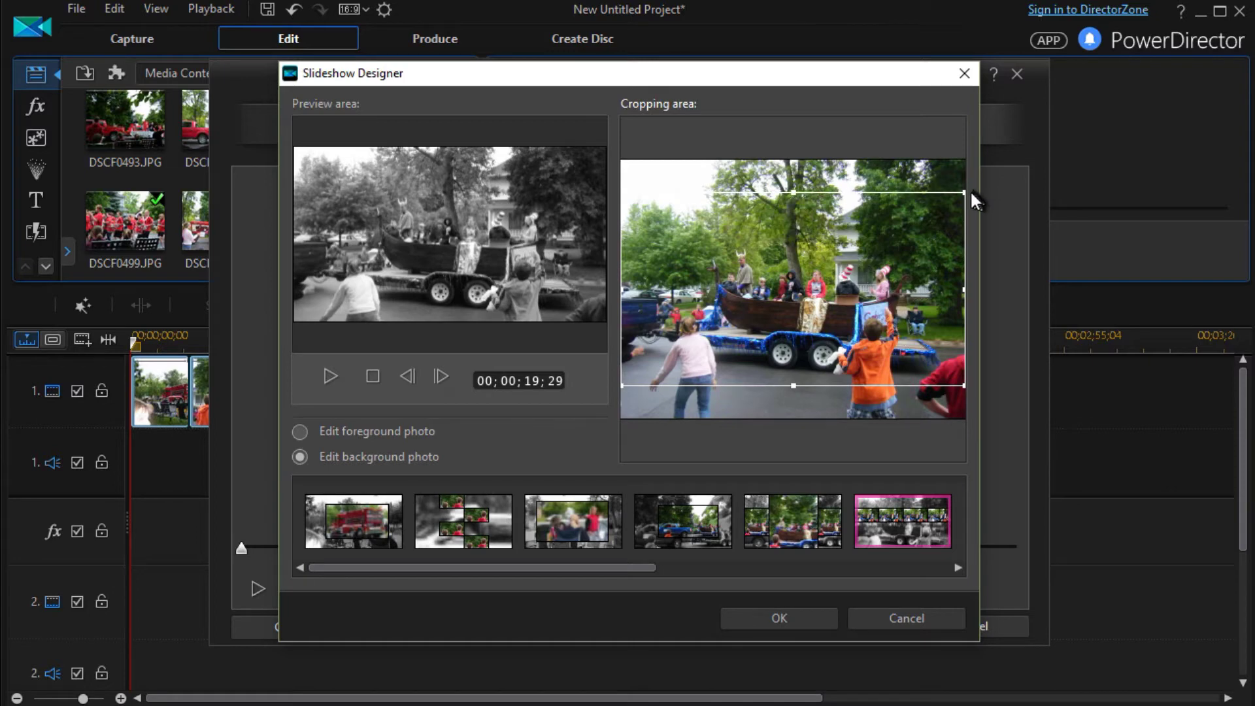
{"action": "left_click_drag", "start_coordinate": [962, 194], "coordinate": [879, 243]}
{"action": "left_click_drag", "start_coordinate": [829, 305], "coordinate": [869, 337]}
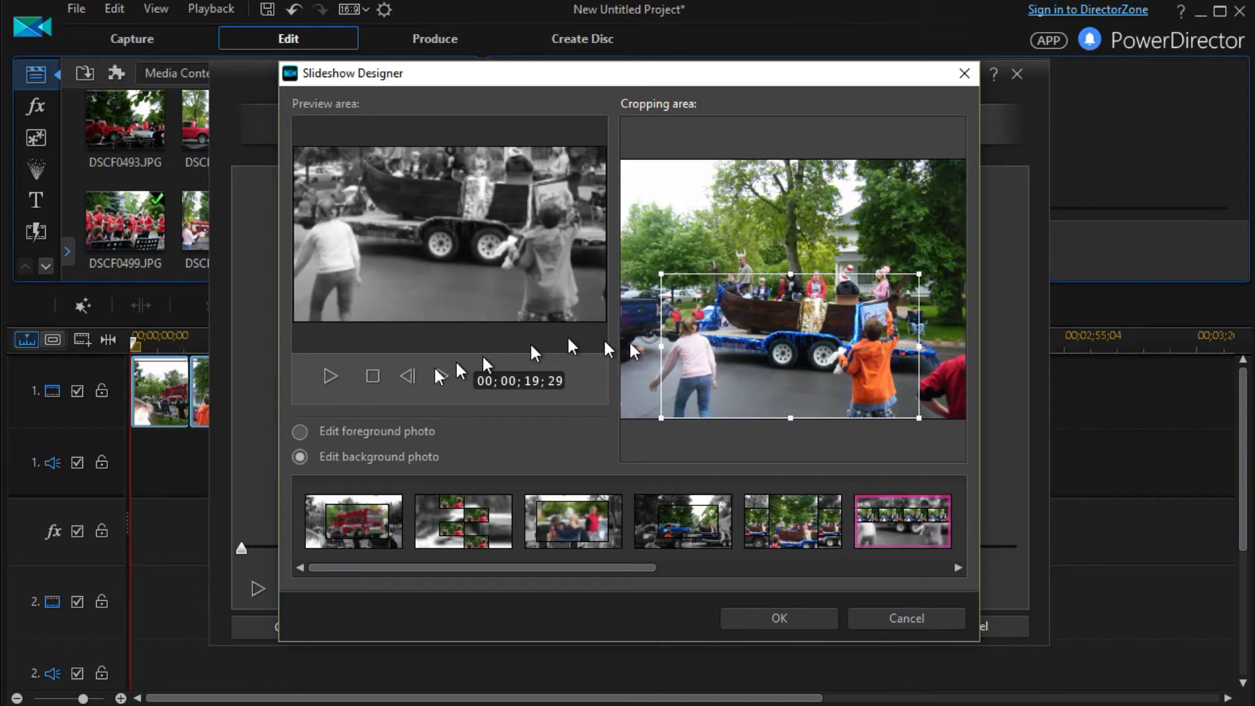
{"action": "left_click", "coordinate": [299, 435]}
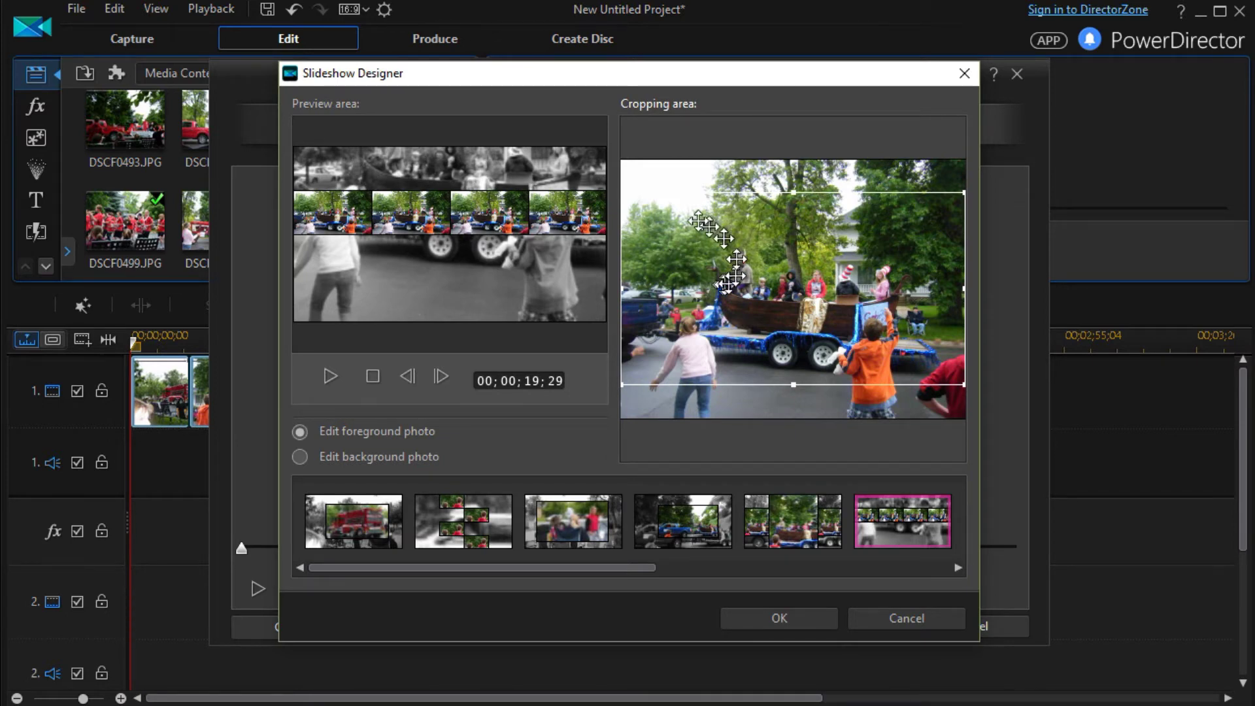
{"action": "left_click", "coordinate": [941, 628]}
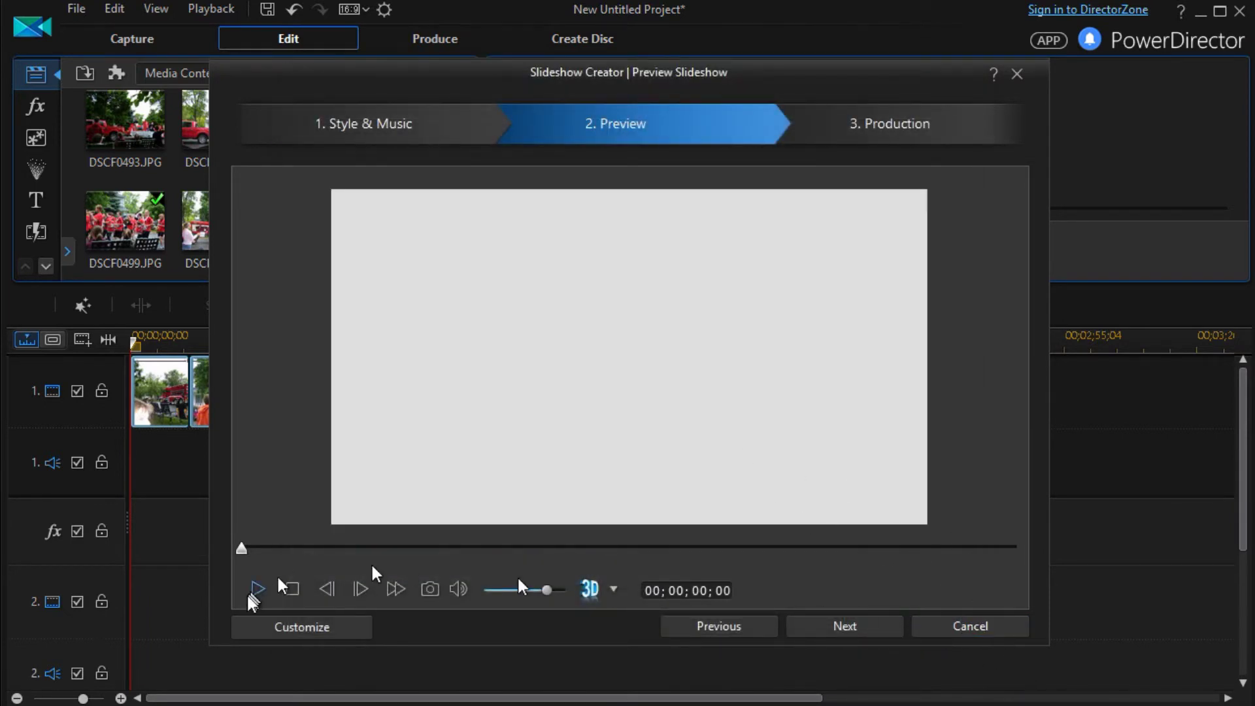
- Close Slideshow Creator, reselect all timeline photos, and start a new slideshow in Balloon style
{"action": "left_click", "coordinate": [983, 624]}
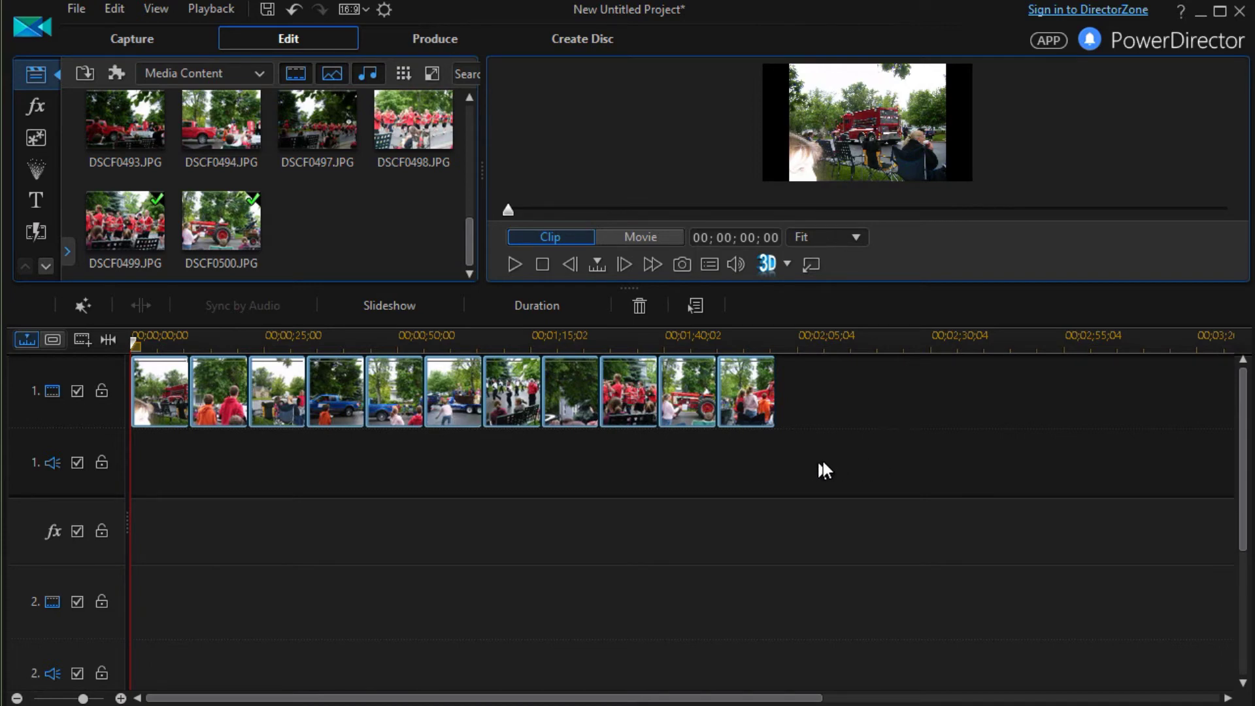
{"action": "left_click_drag", "start_coordinate": [817, 466], "coordinate": [149, 392]}
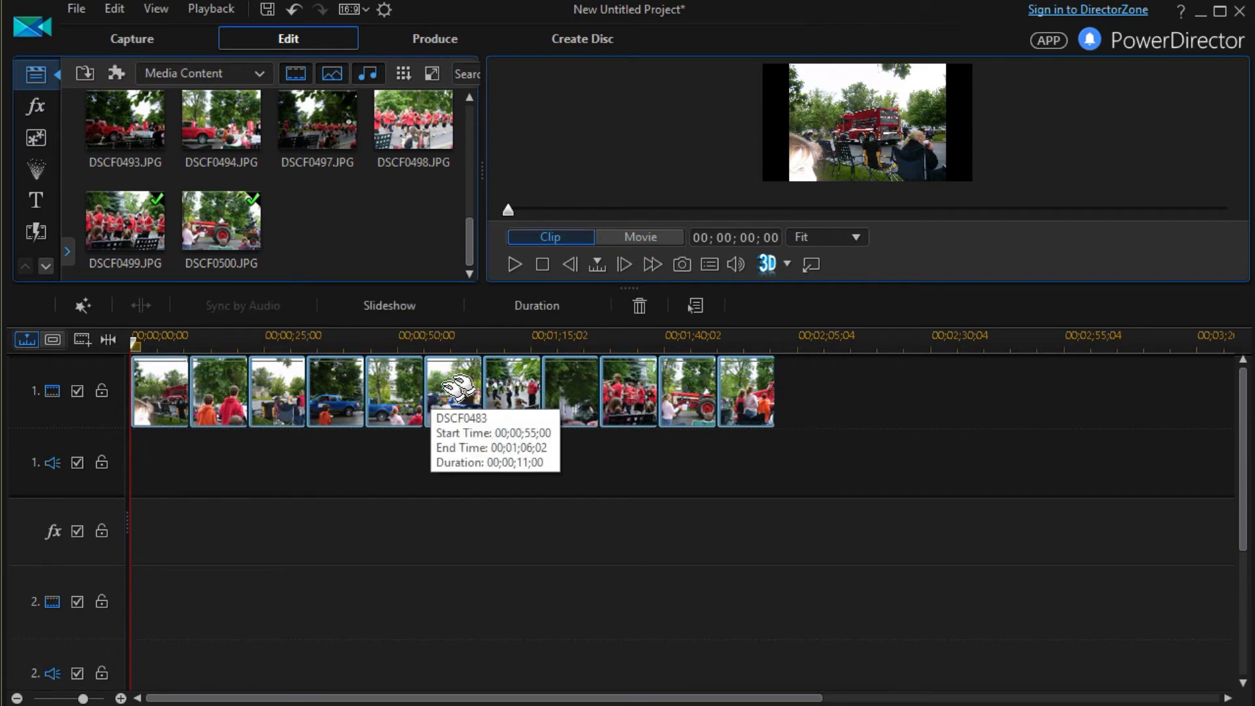
{"action": "left_click", "coordinate": [383, 305]}
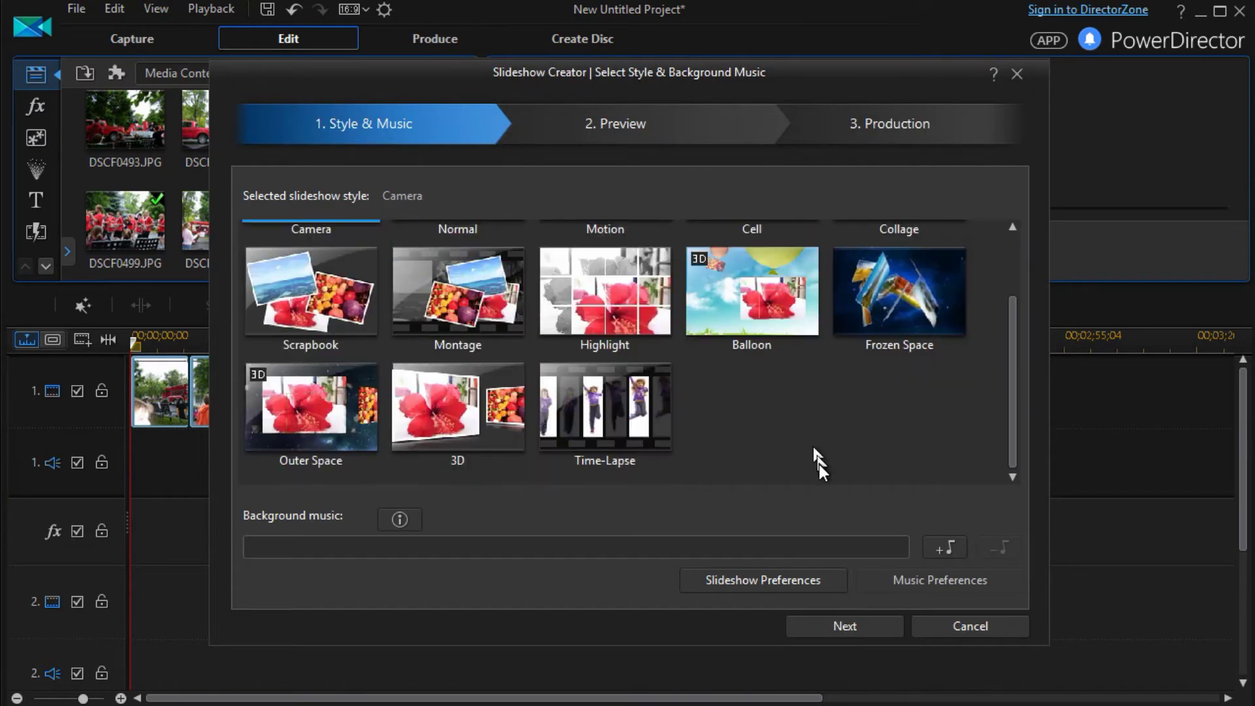
{"action": "left_click", "coordinate": [776, 330]}
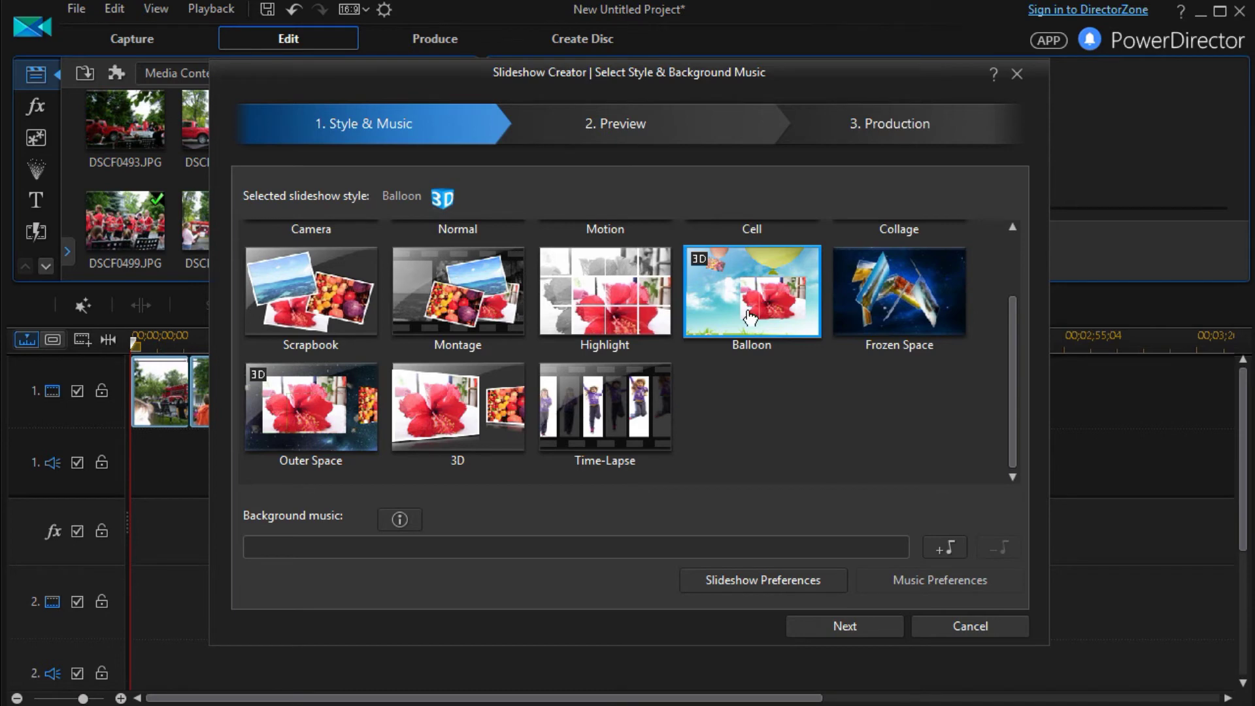
- Generate the Balloon slideshow, play its preview, and pause at 00;00;21;28
{"action": "double_click", "coordinate": [720, 316]}
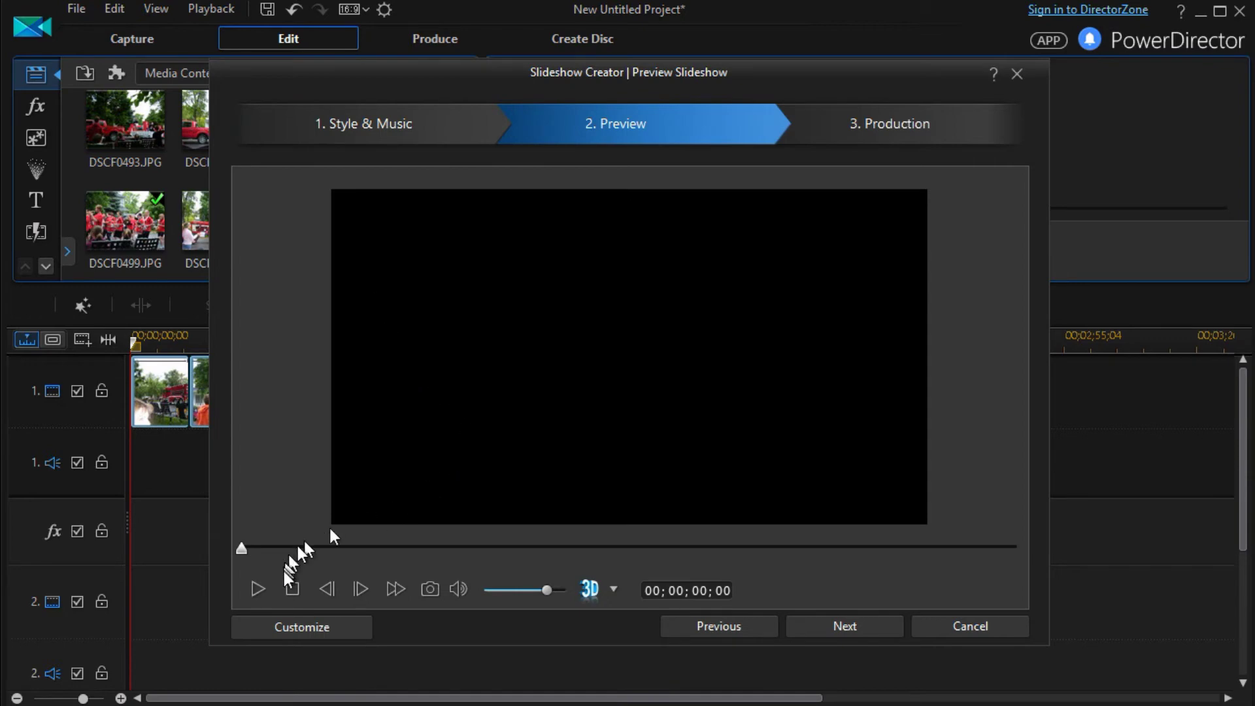
{"action": "left_click", "coordinate": [259, 588]}
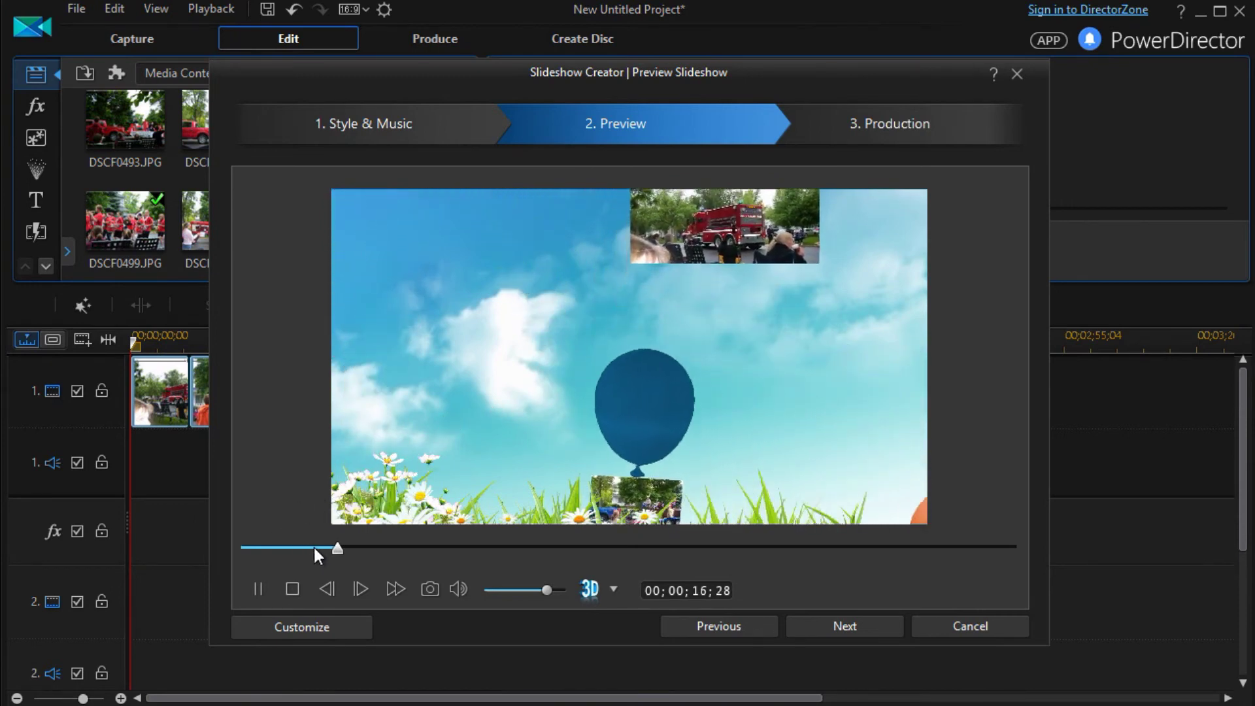
{"action": "left_click", "coordinate": [257, 589]}
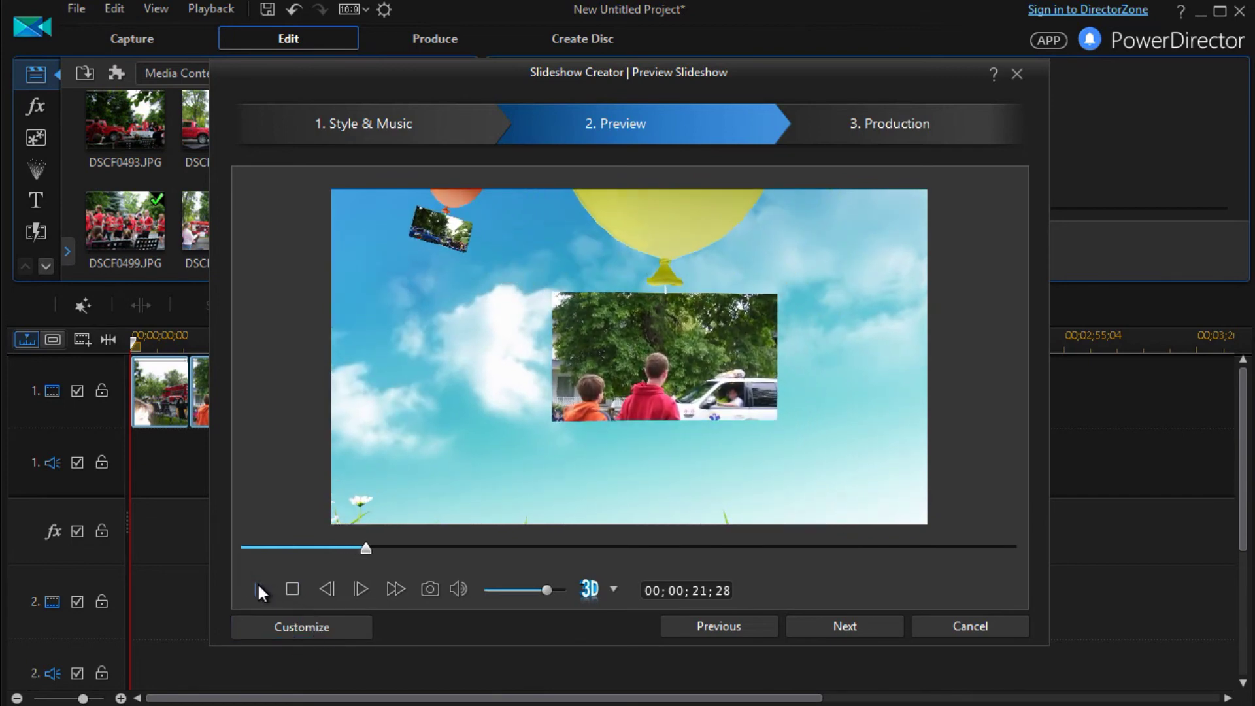
{"action": "left_click", "coordinate": [330, 628]}
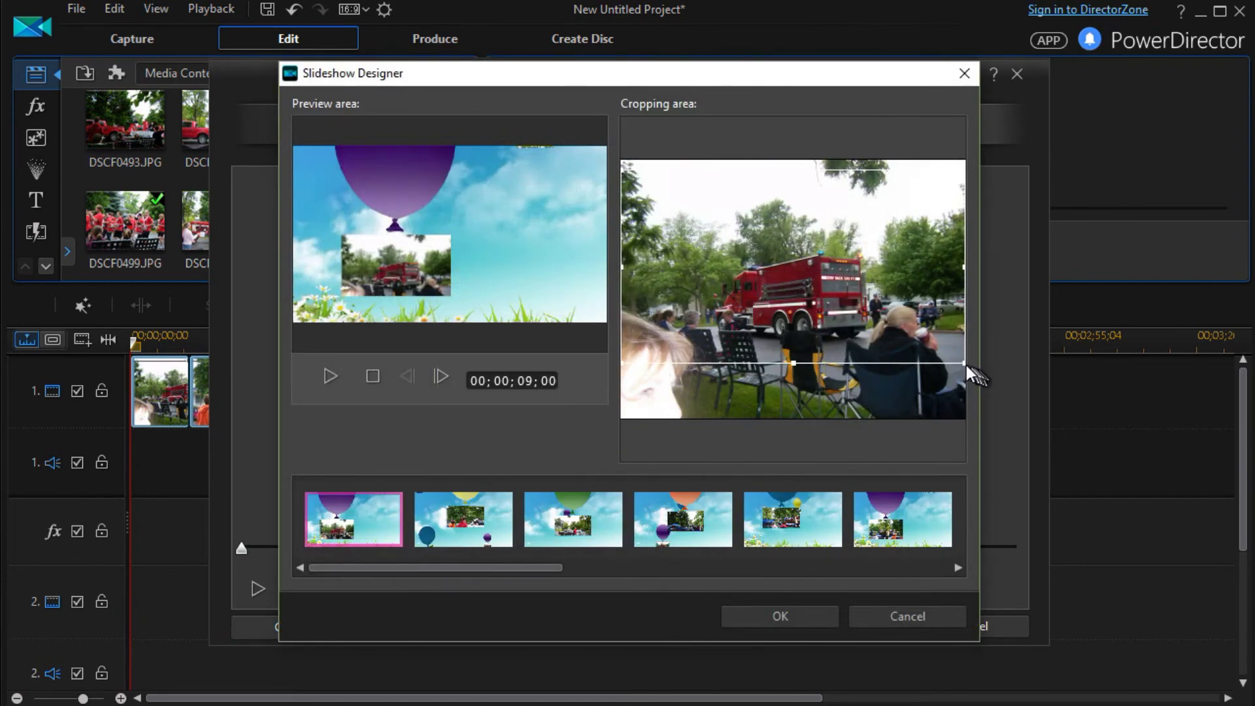
- Crop the first photo onto the fire truck and the blue pickup photo onto the right float
{"action": "left_click_drag", "start_coordinate": [961, 359], "coordinate": [812, 279]}
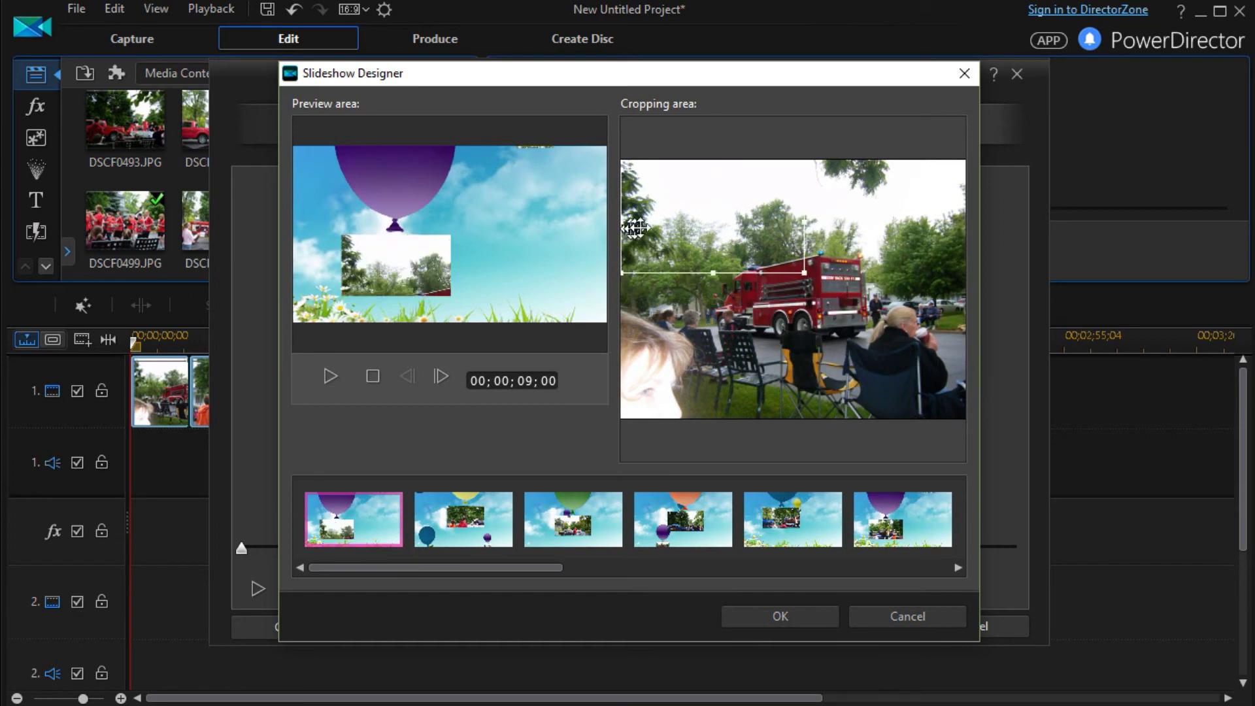
{"action": "left_click_drag", "start_coordinate": [695, 223], "coordinate": [768, 293]}
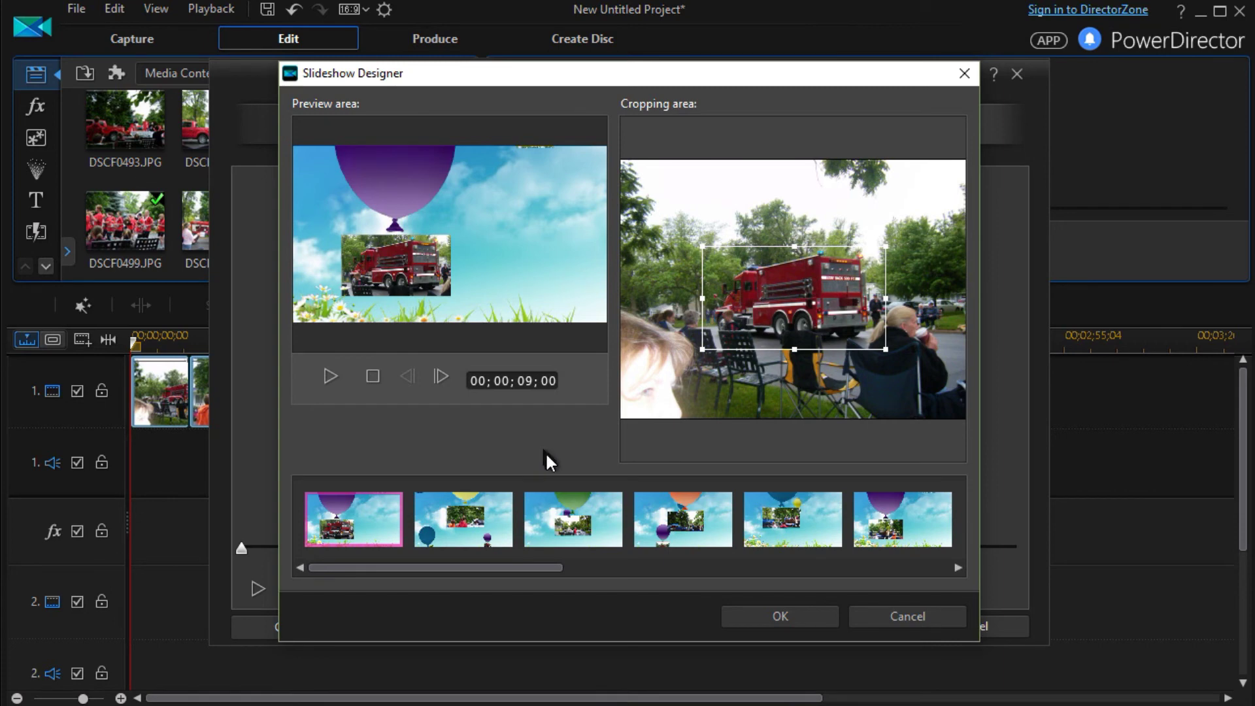
{"action": "left_click", "coordinate": [690, 527]}
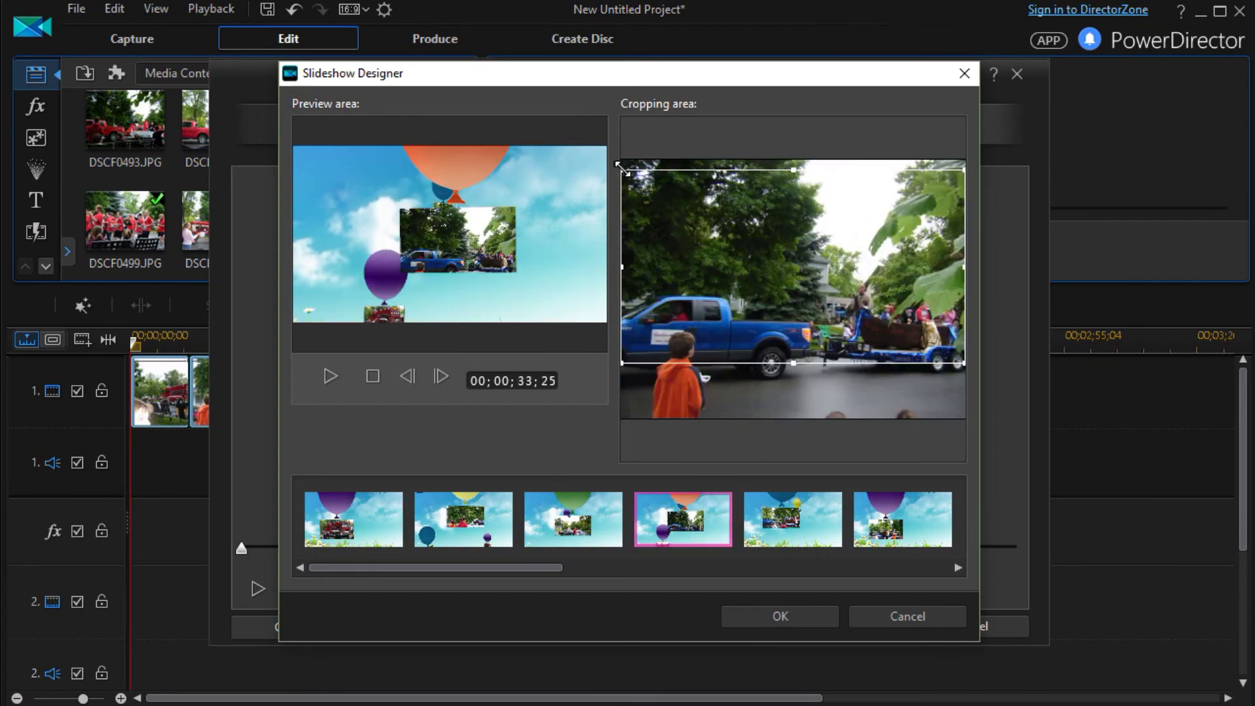
{"action": "left_click_drag", "start_coordinate": [621, 169], "coordinate": [837, 282]}
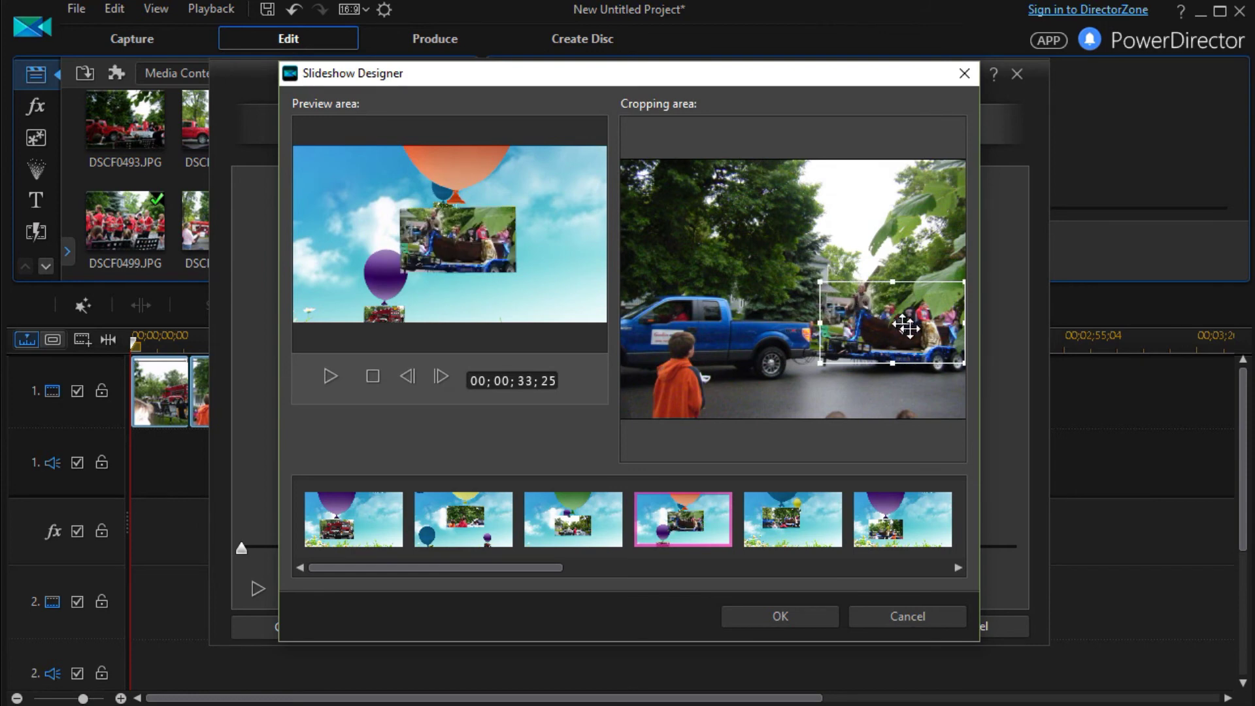
{"action": "mouse_move", "coordinate": [907, 330]}
{"action": "left_mouse_down"}
{"action": "mouse_move", "coordinate": [894, 331]}
{"action": "mouse_move", "coordinate": [912, 330]}
{"action": "left_mouse_up"}
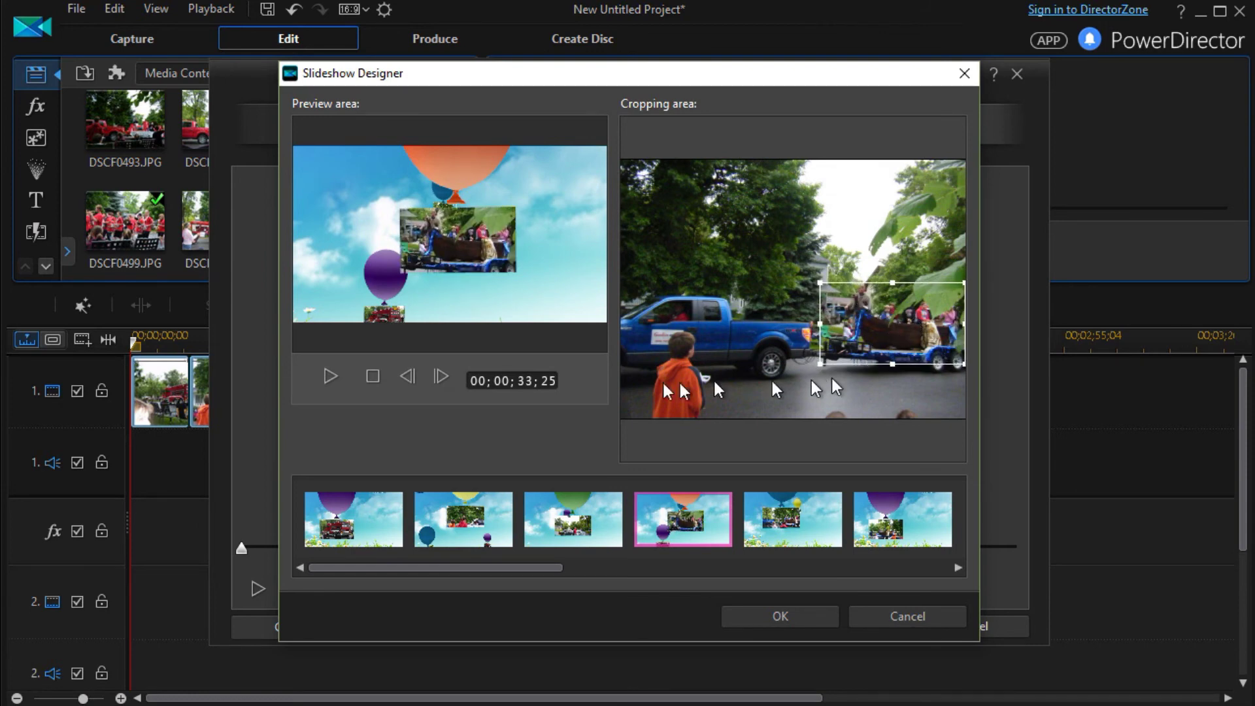
- Crop the parade float photo tightly over the float, then preview the new crops
{"action": "left_click", "coordinate": [910, 523]}
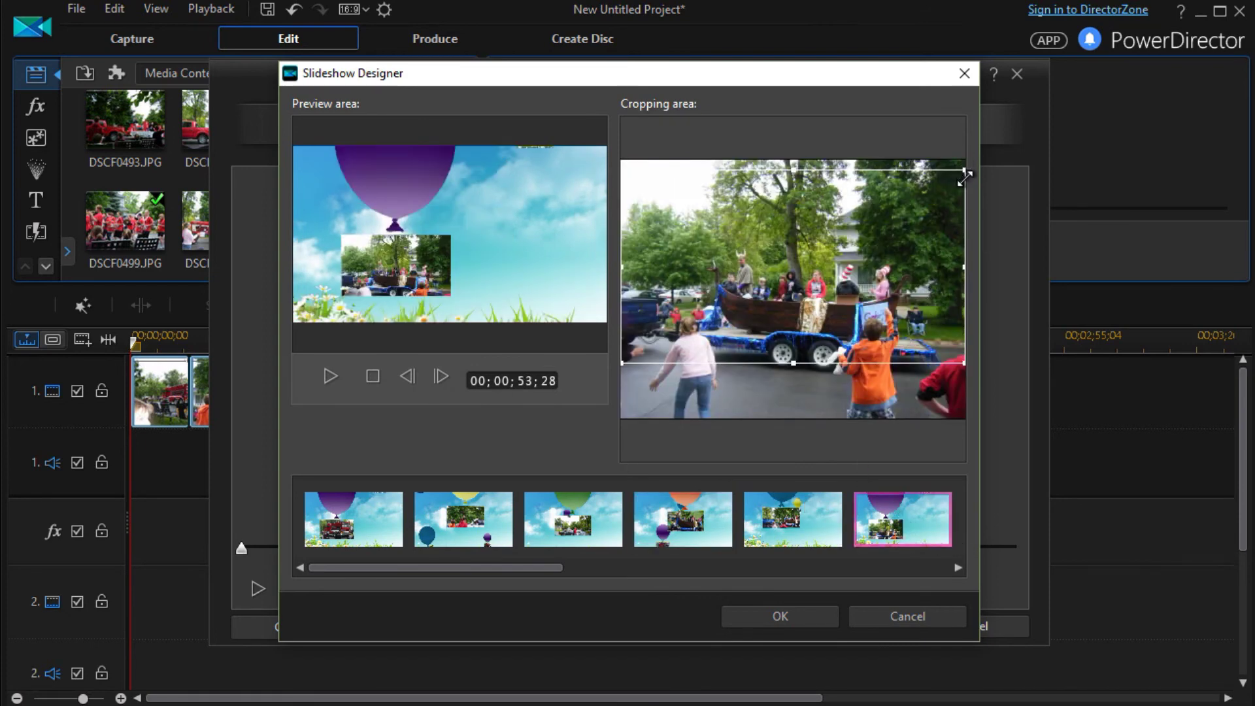
{"action": "left_click_drag", "start_coordinate": [965, 170], "coordinate": [833, 255]}
{"action": "left_click_drag", "start_coordinate": [733, 307], "coordinate": [812, 305]}
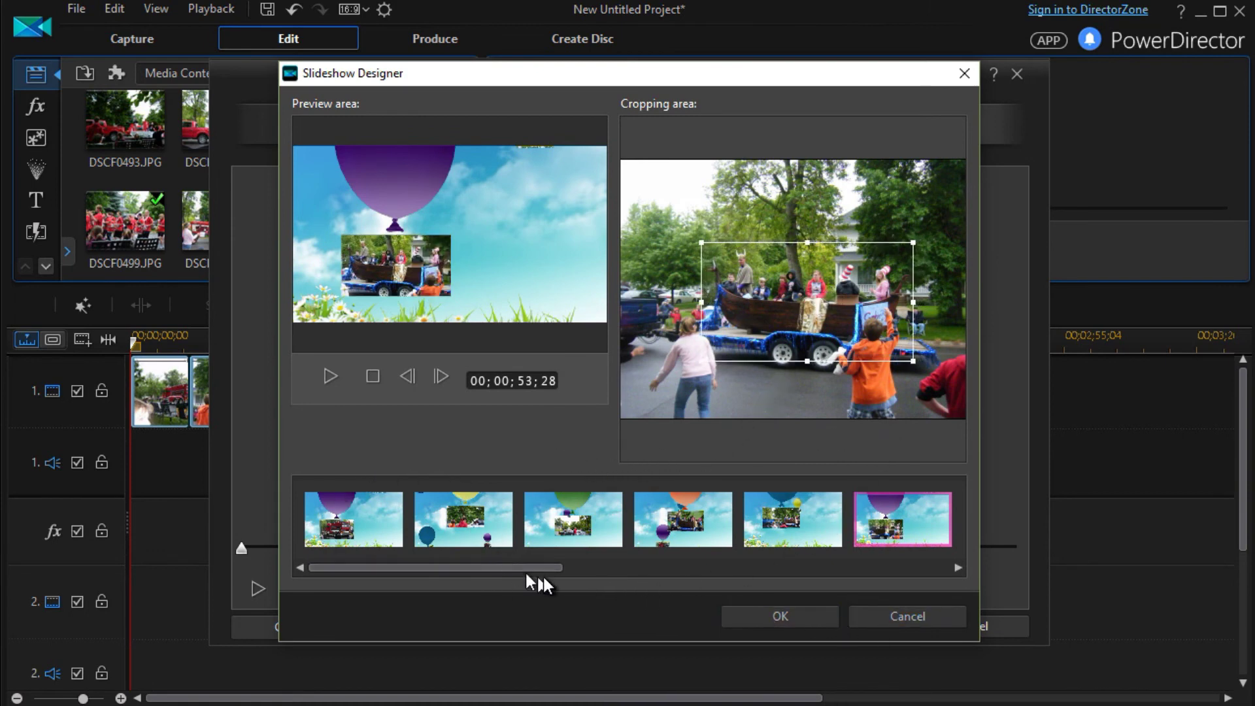
{"action": "left_click_drag", "start_coordinate": [547, 570], "coordinate": [572, 569]}
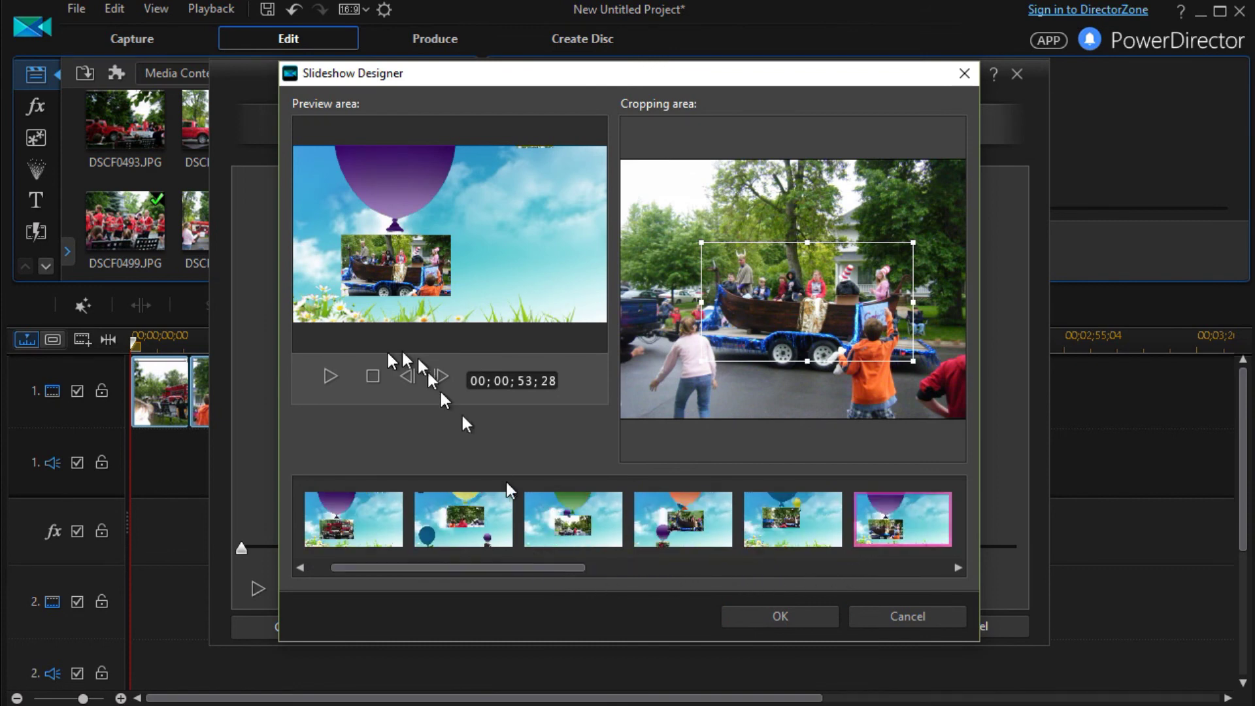
{"action": "left_click", "coordinate": [330, 377]}
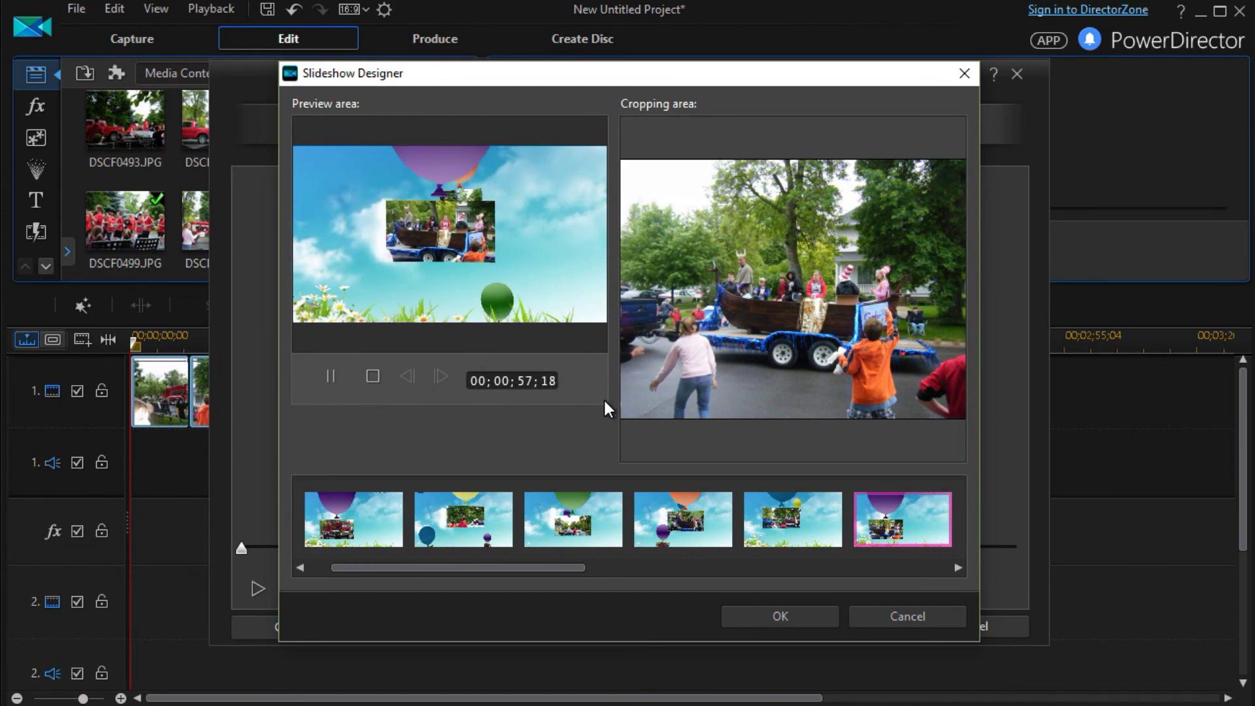
{"action": "left_click", "coordinate": [956, 74]}
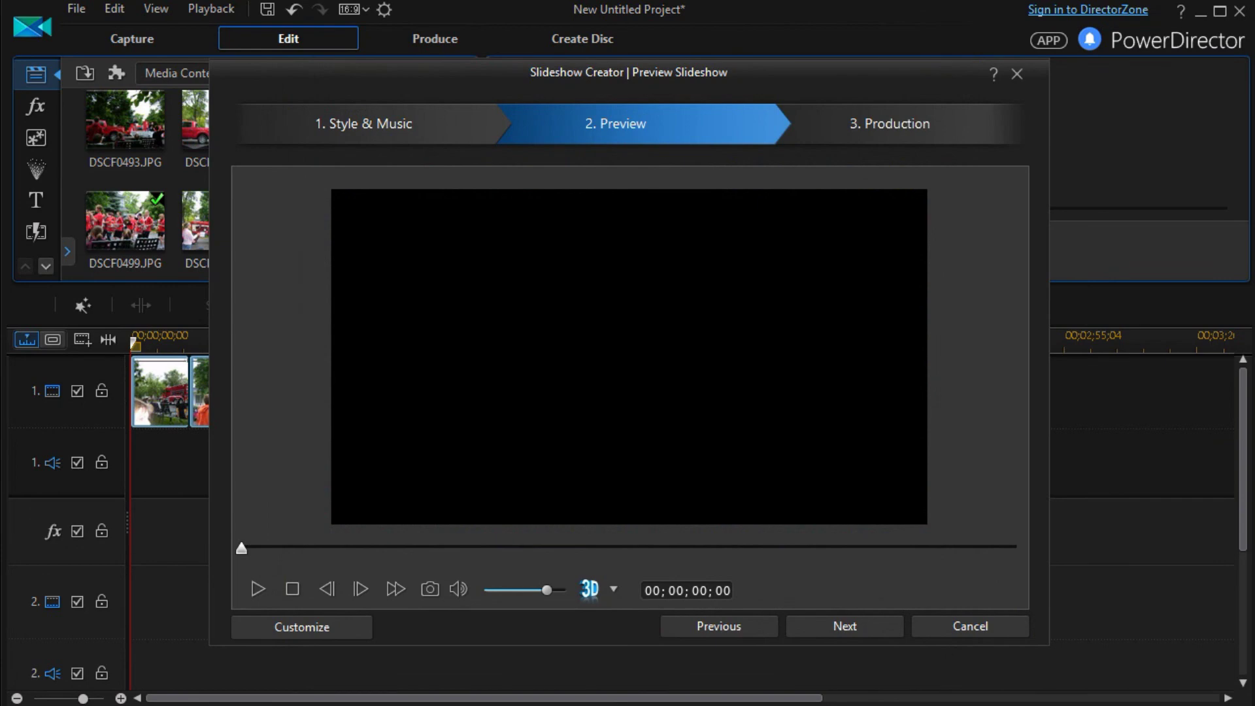